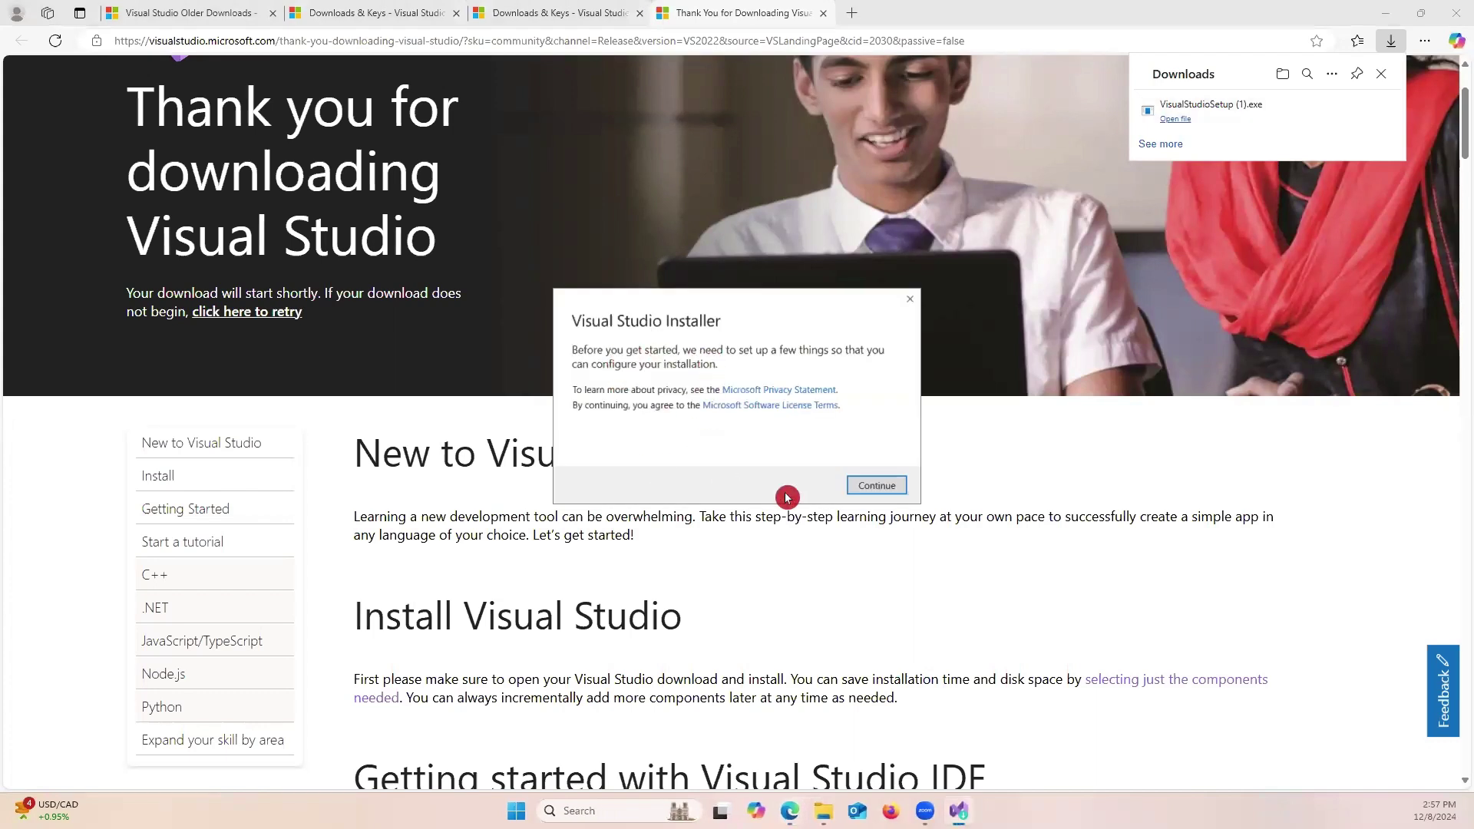
Step: Install Visual Studio Community 2022 with the .NET Multi-platform App UI development, .NET desktop development and Data storage and processing workloads
{"action": "left_click", "coordinate": [877, 486]}
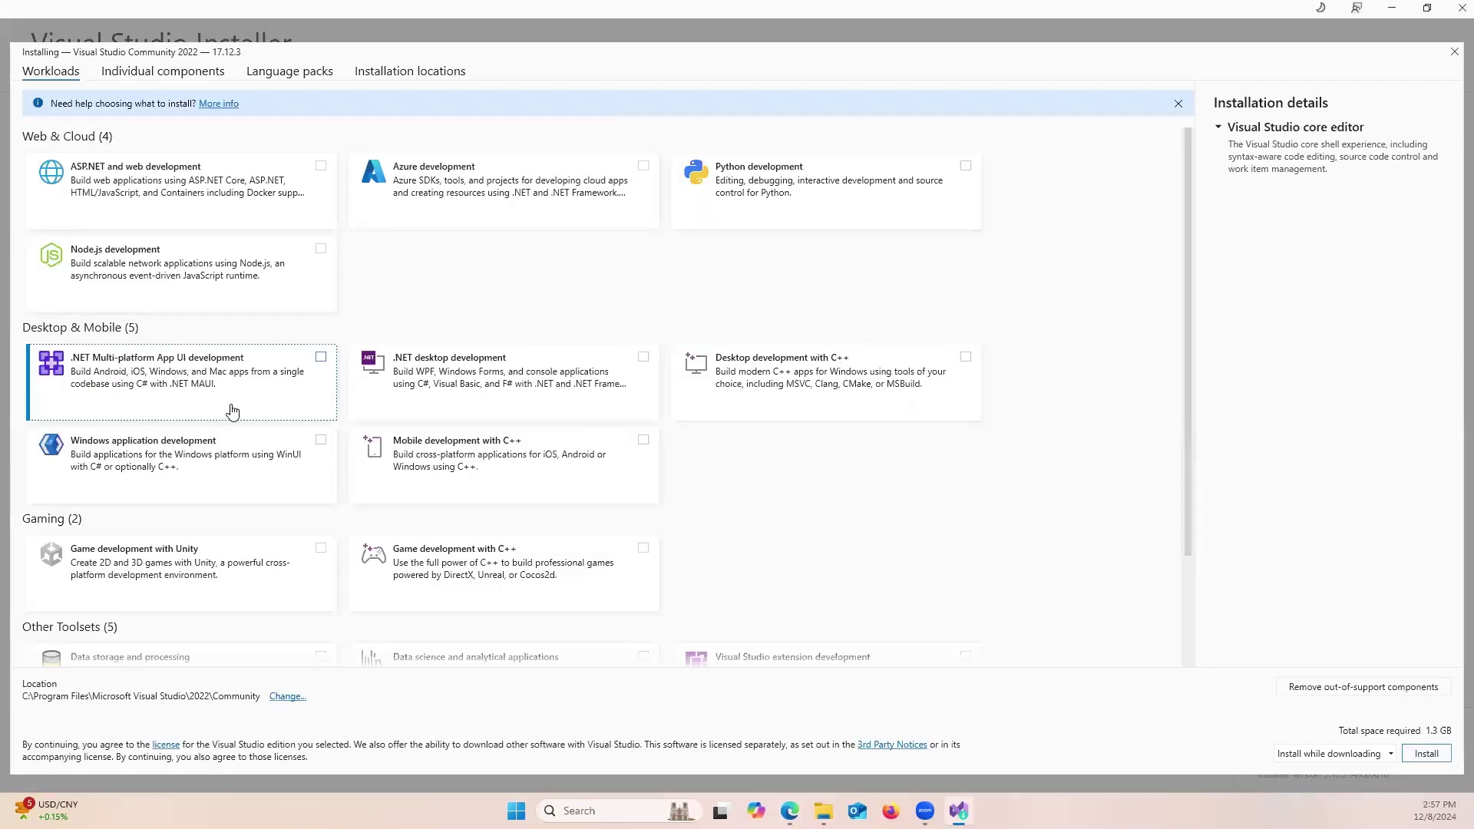
{"action": "scroll", "coordinate": [234, 414], "scroll_direction": "down", "scroll_amount": 1}
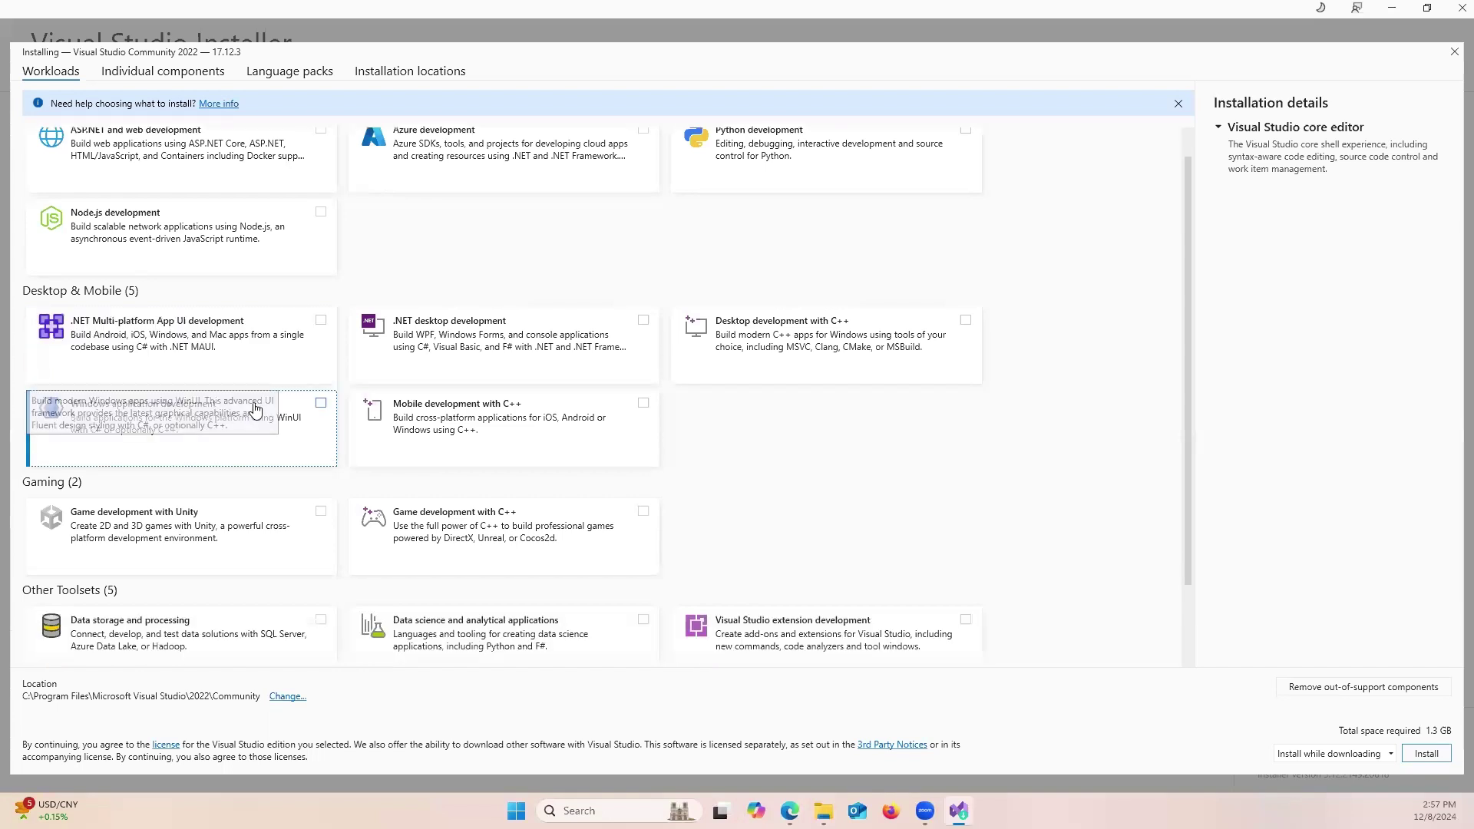
{"action": "left_click", "coordinate": [321, 321]}
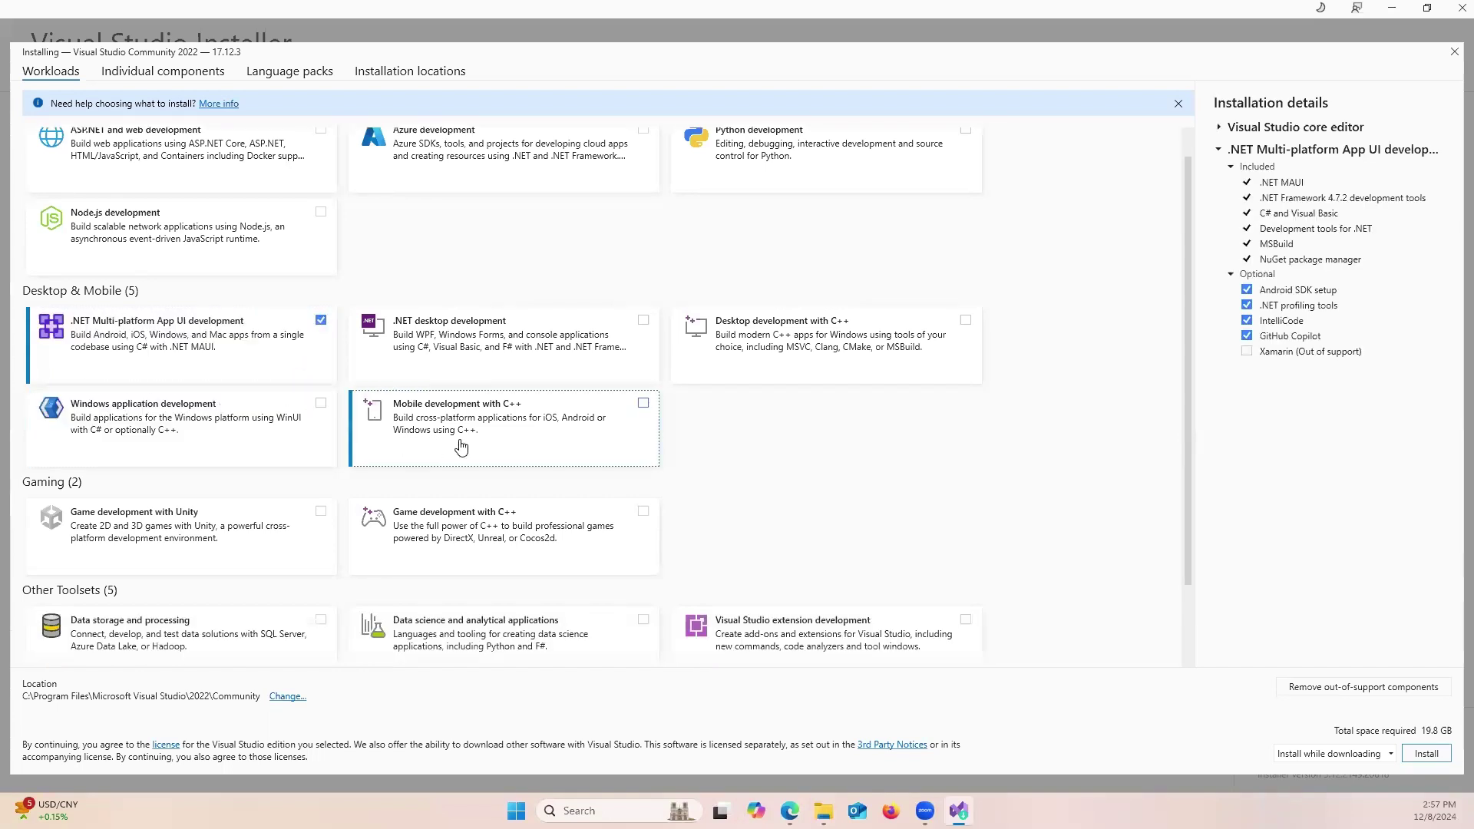
{"action": "left_click", "coordinate": [643, 321]}
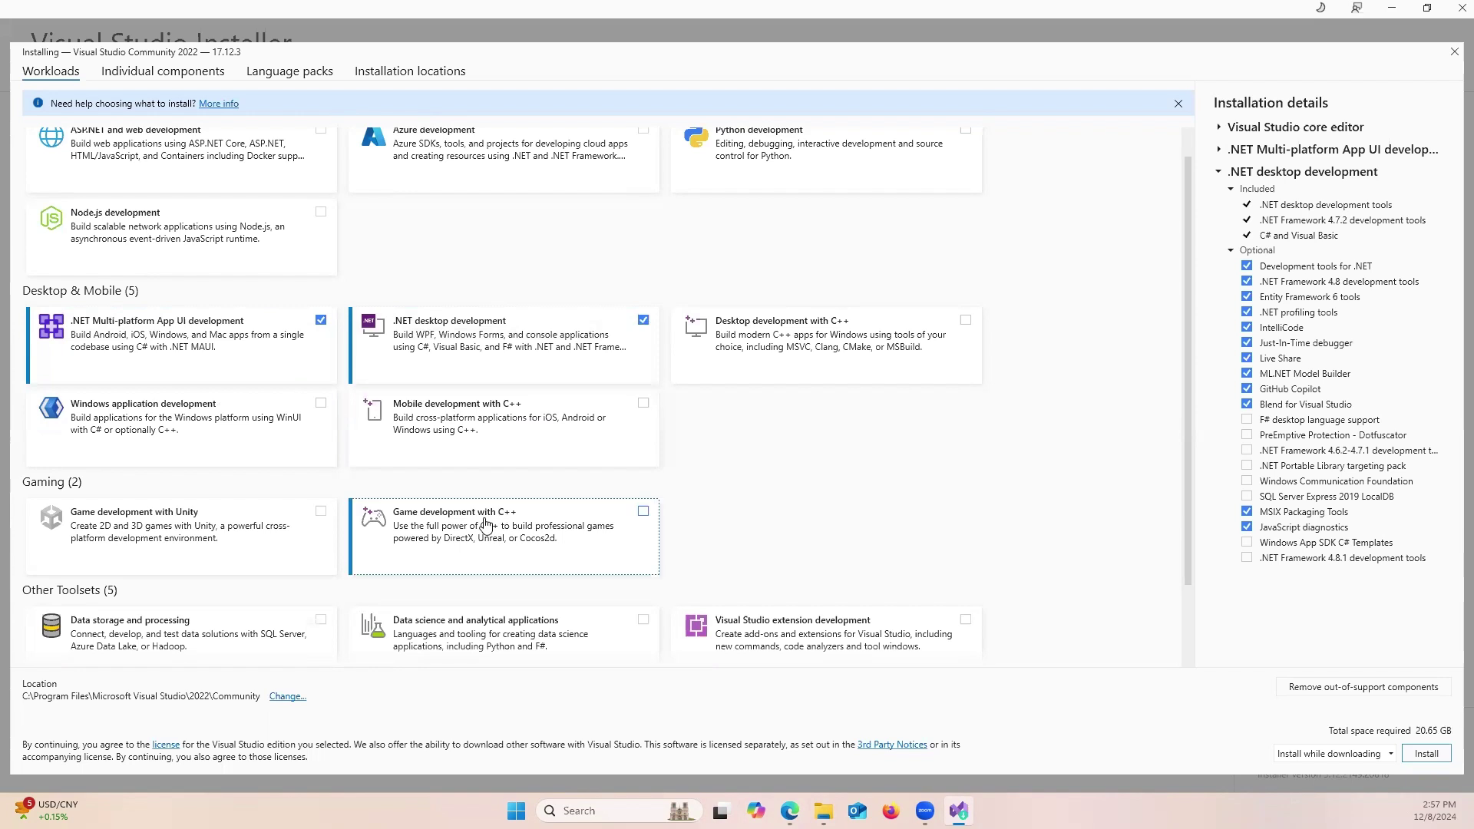
{"action": "scroll", "coordinate": [486, 524], "scroll_direction": "down", "scroll_amount": 2}
{"action": "scroll", "coordinate": [486, 523], "scroll_direction": "down", "scroll_amount": 1}
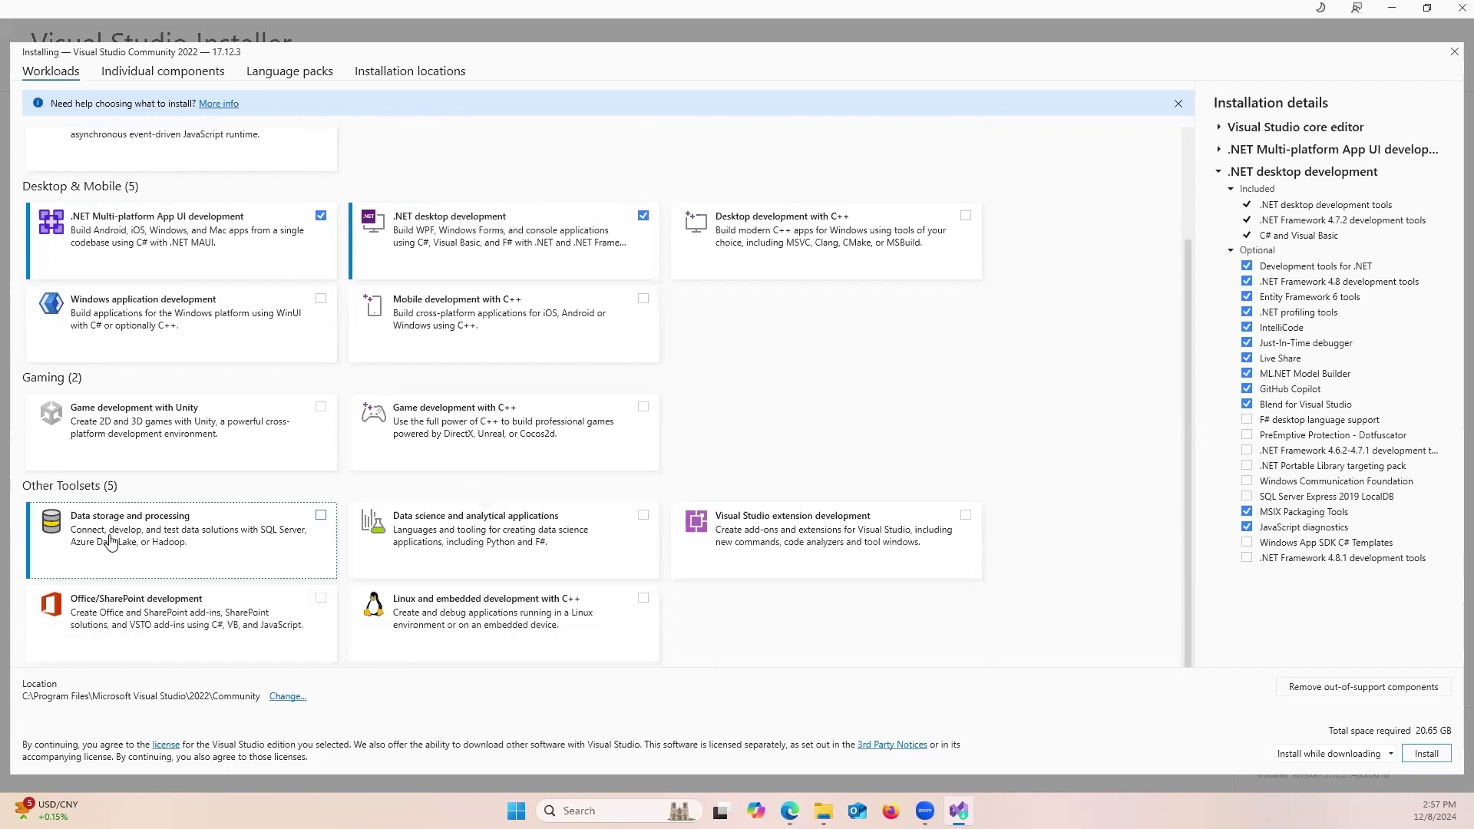
{"action": "left_click", "coordinate": [321, 516]}
{"action": "left_click", "coordinate": [1426, 755]}
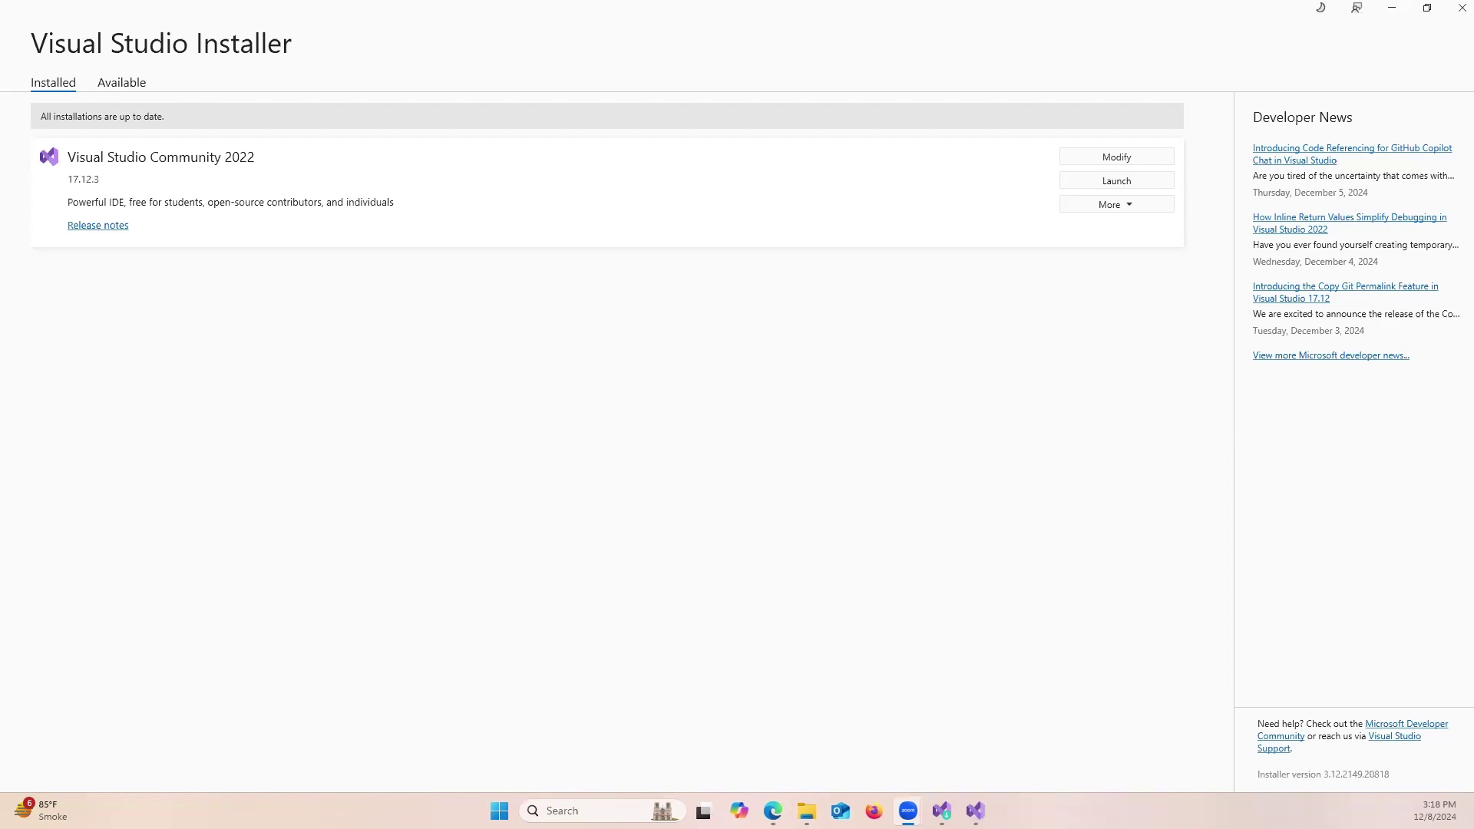
Step: Launch Visual Studio Community 2022, skipping the sign-in and keeping the General development settings
{"action": "left_click", "coordinate": [1106, 185]}
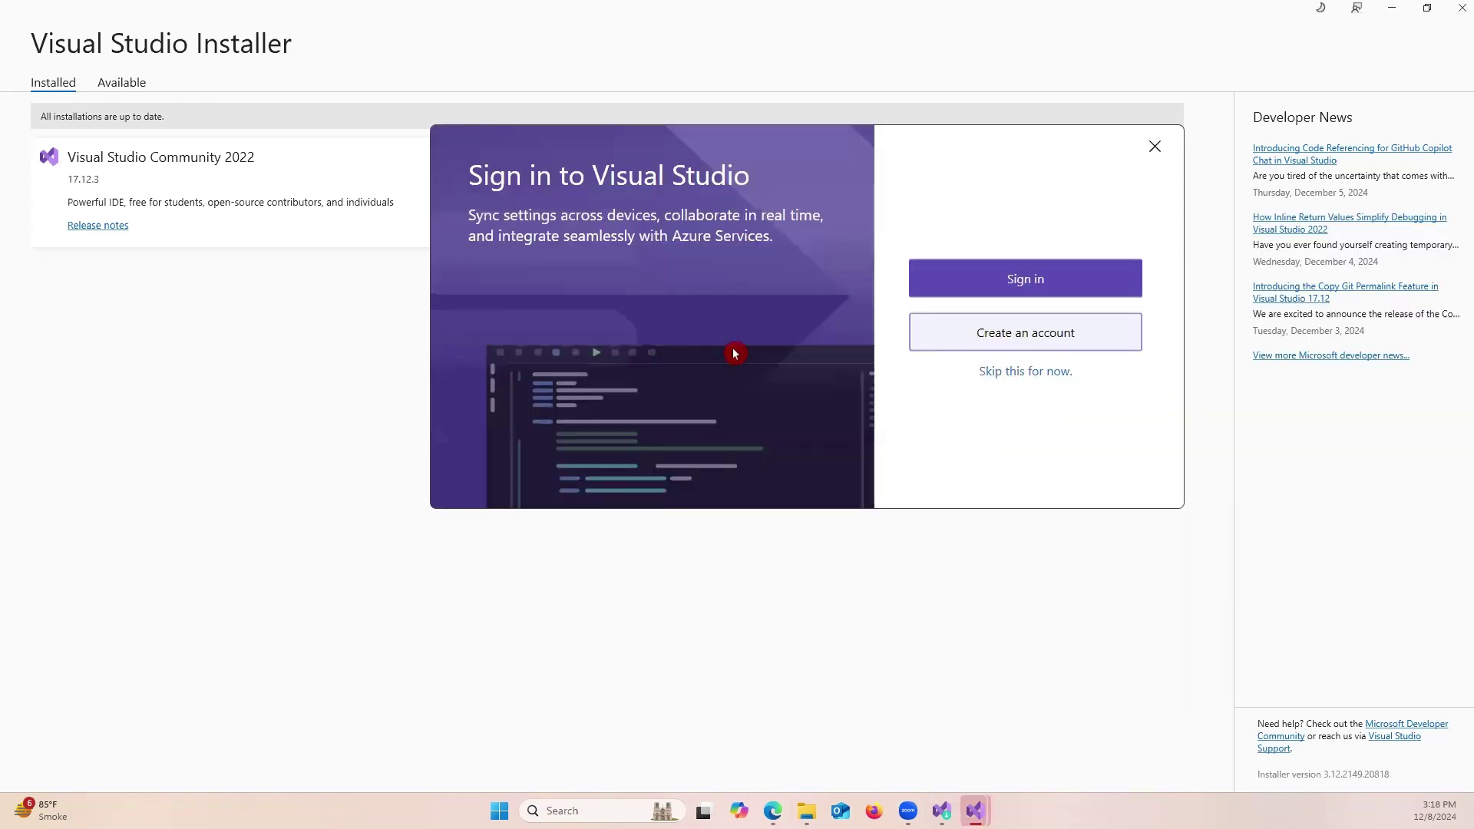
{"action": "left_click", "coordinate": [1024, 374]}
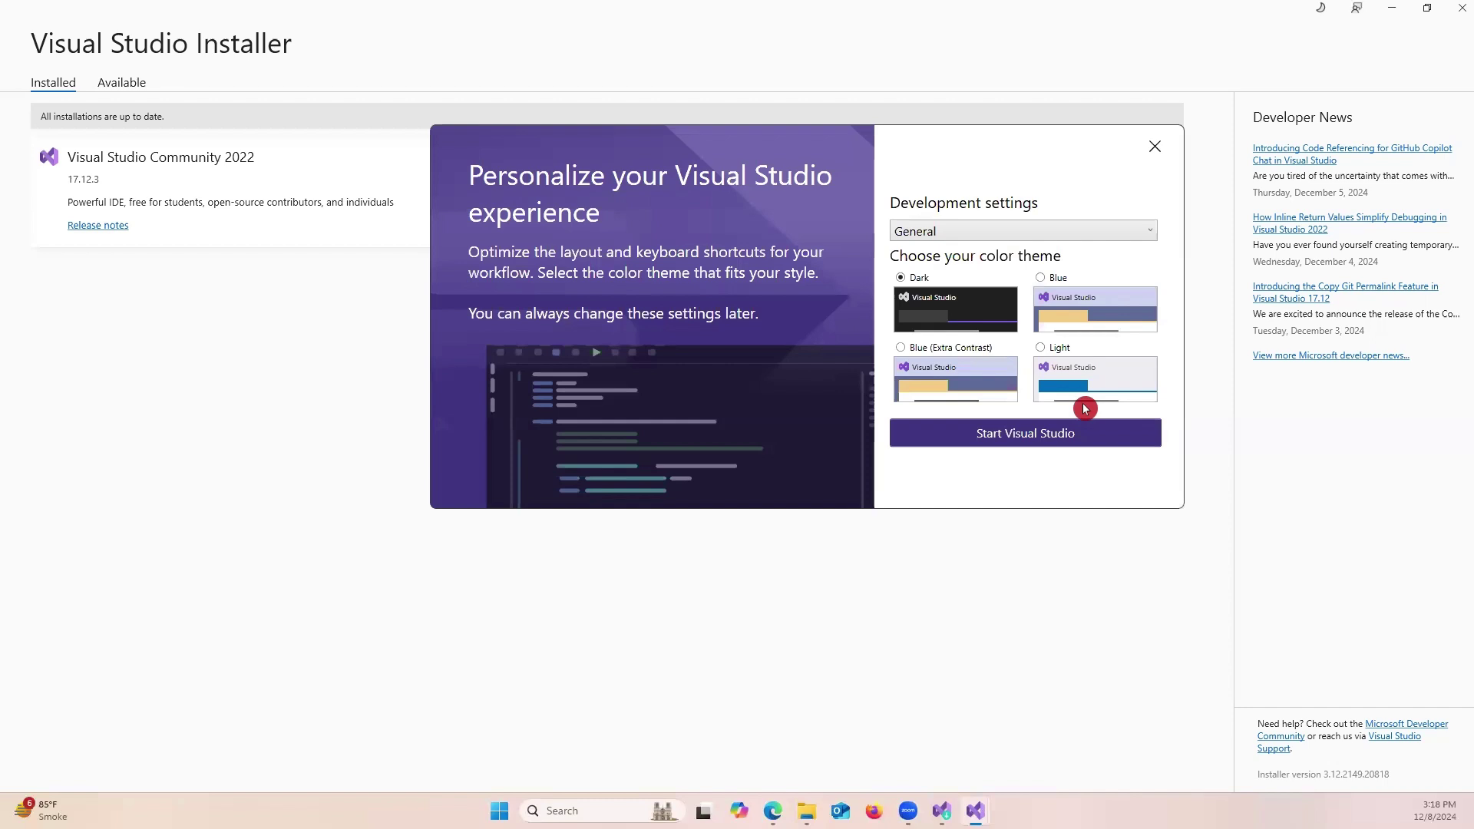
{"action": "left_click", "coordinate": [1023, 434]}
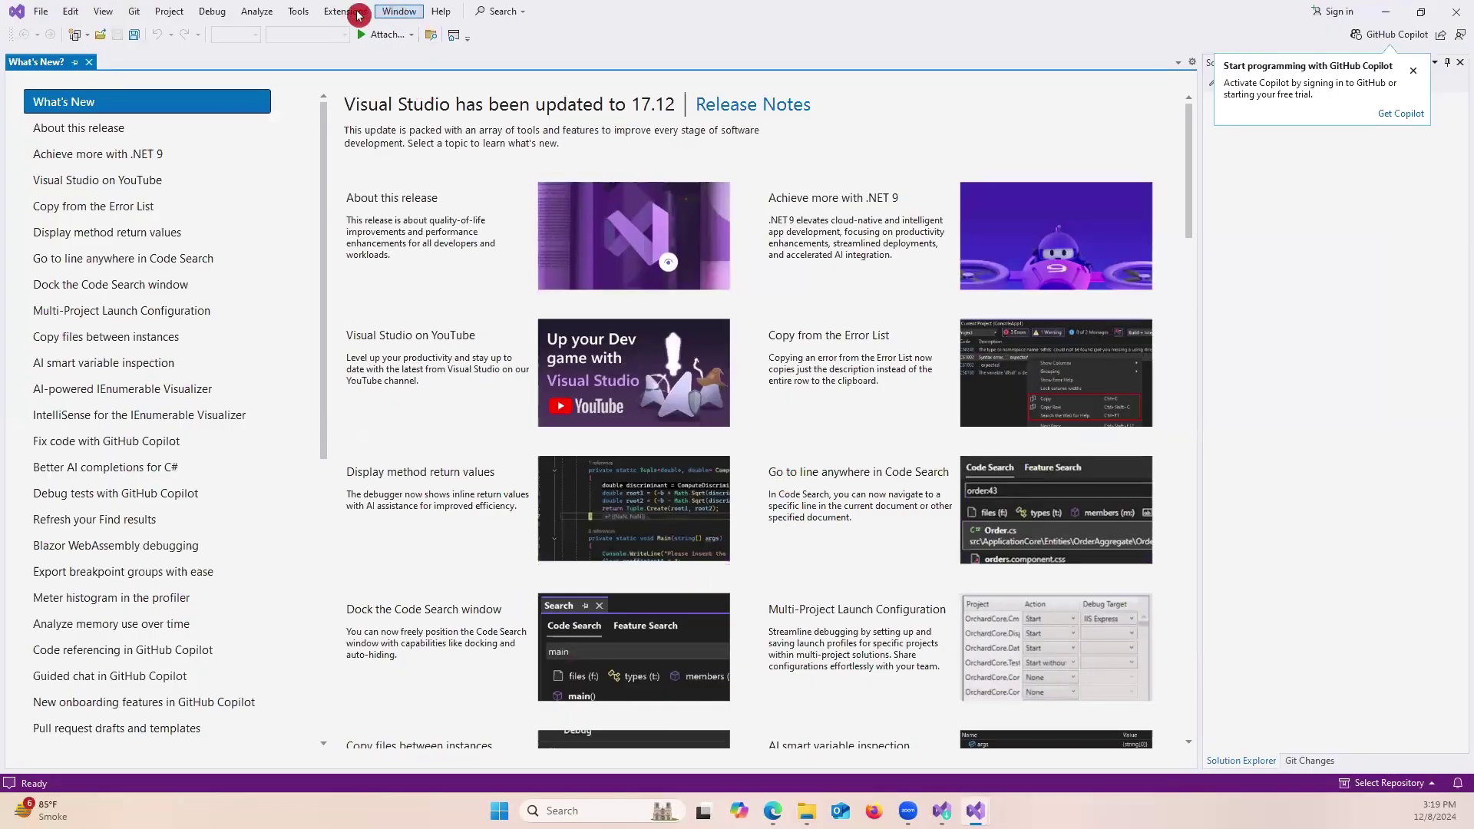
Step: Search the Extension Manager for "int" and get the SQL Server Integration Services Projects extension
{"action": "left_click", "coordinate": [358, 15]}
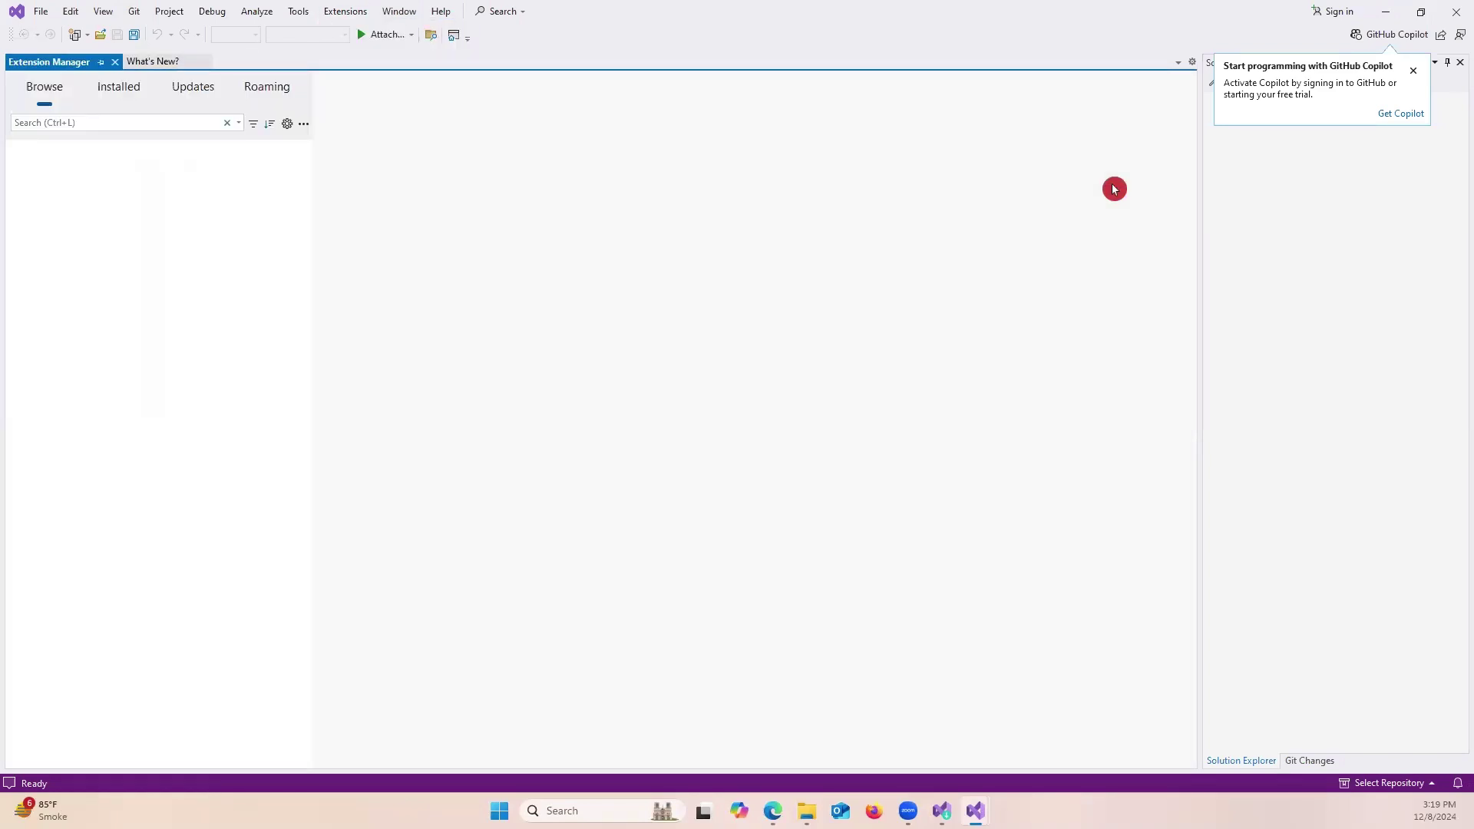
{"action": "left_click", "coordinate": [91, 123]}
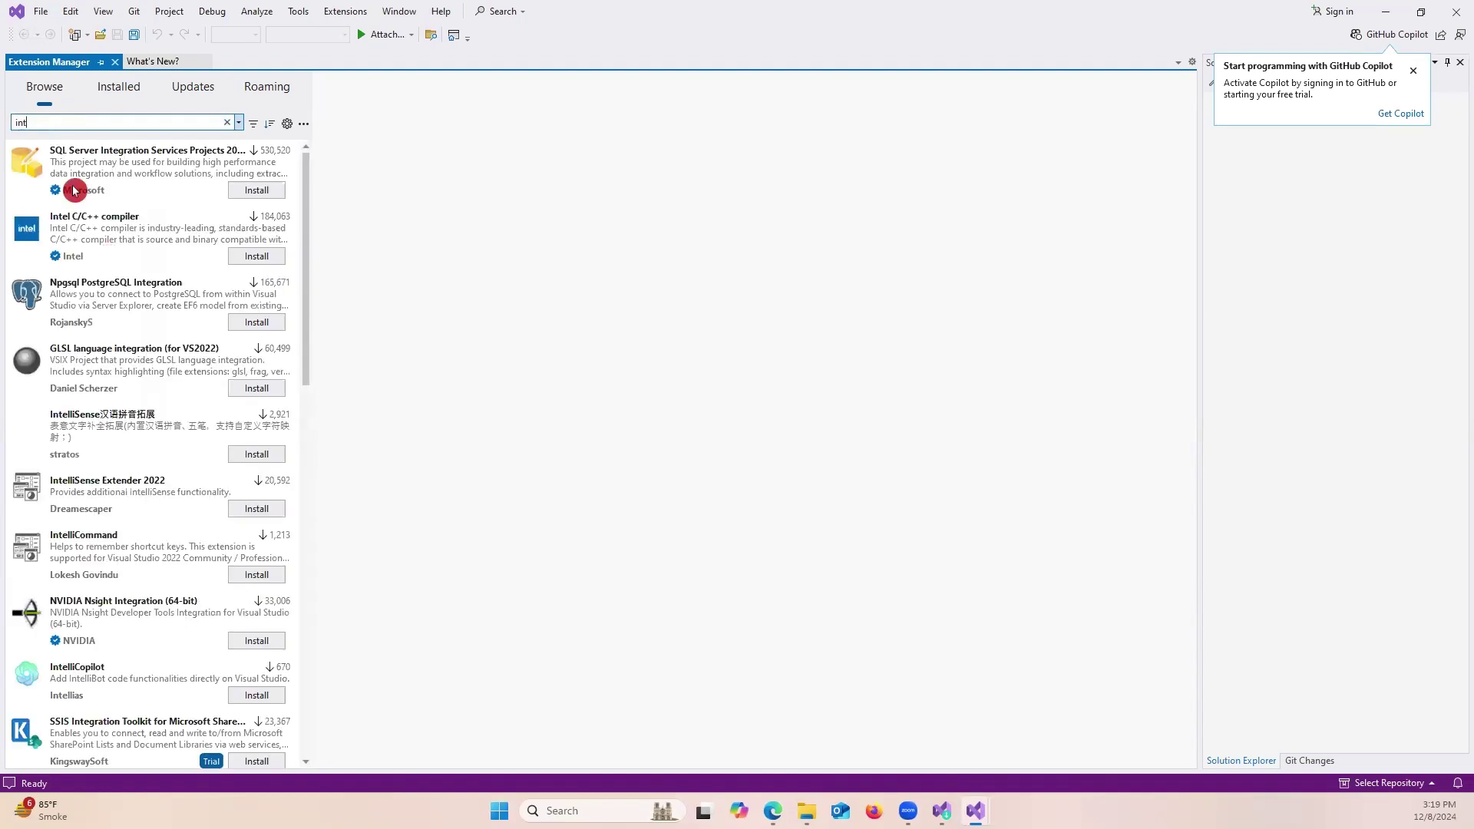
{"action": "left_click", "coordinate": [108, 170]}
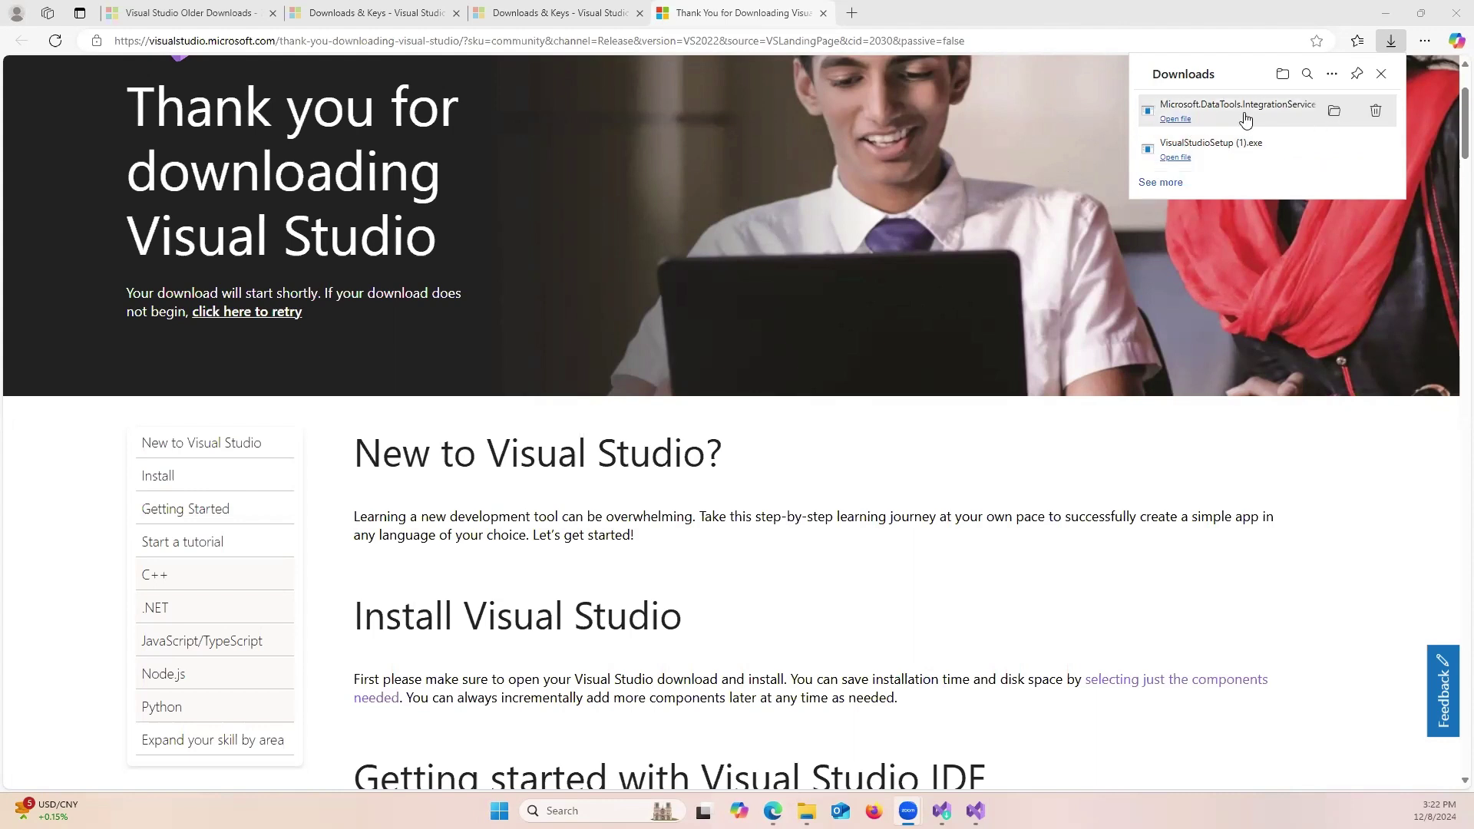
Step: Run the downloaded Microsoft.DataTools.IntegrationServices (1).exe and modify the installation to install the product to other Visual Studio instances
{"action": "left_click", "coordinate": [1174, 120]}
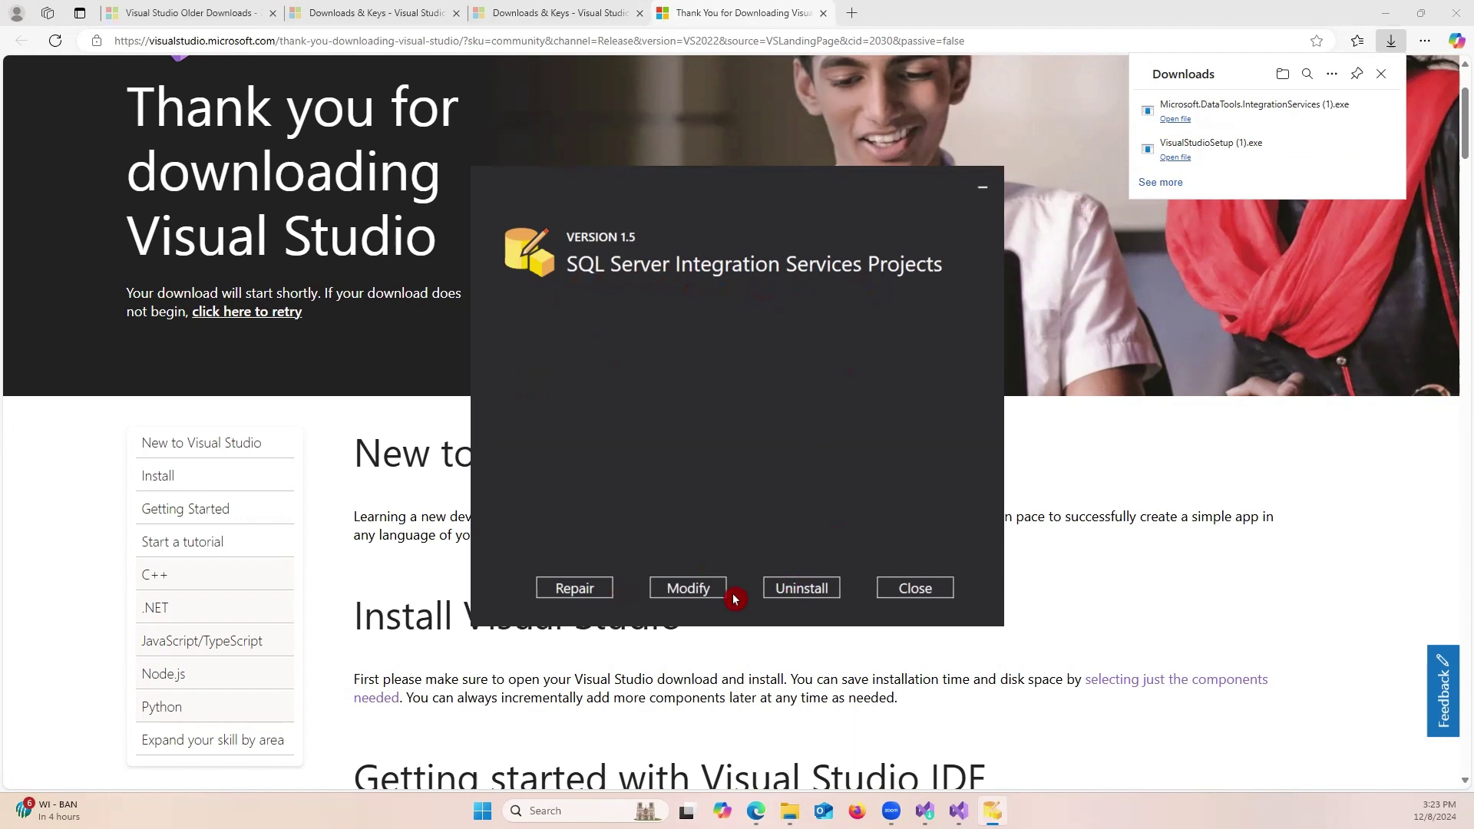
{"action": "left_click", "coordinate": [681, 591]}
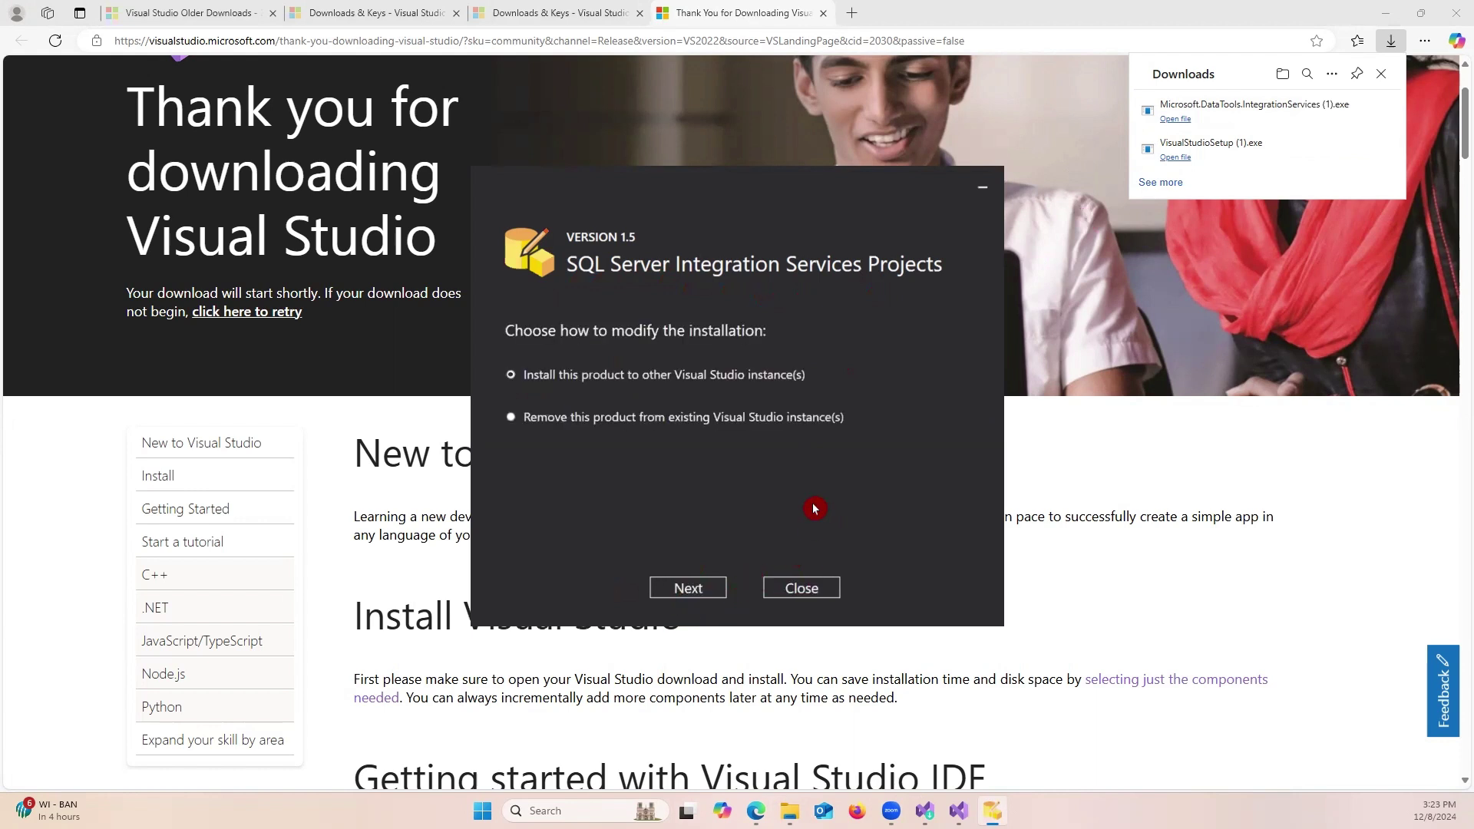
{"action": "left_click", "coordinate": [707, 589]}
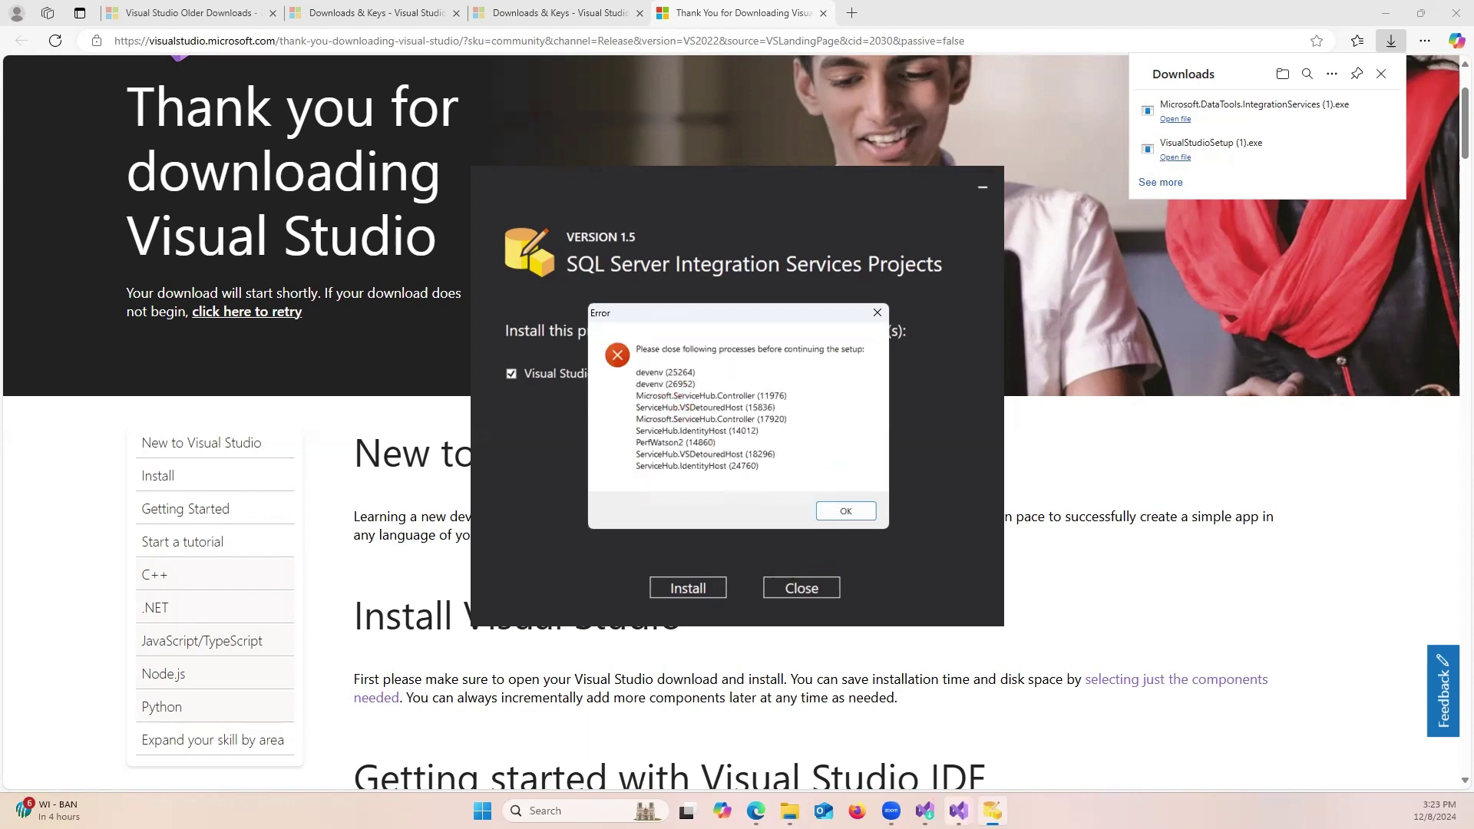
Step: Close the open Visual Studio and installer windows, dismiss the setup error and retry installing to Visual Studio Community 2022
{"action": "mouse_move", "coordinate": [959, 811]}
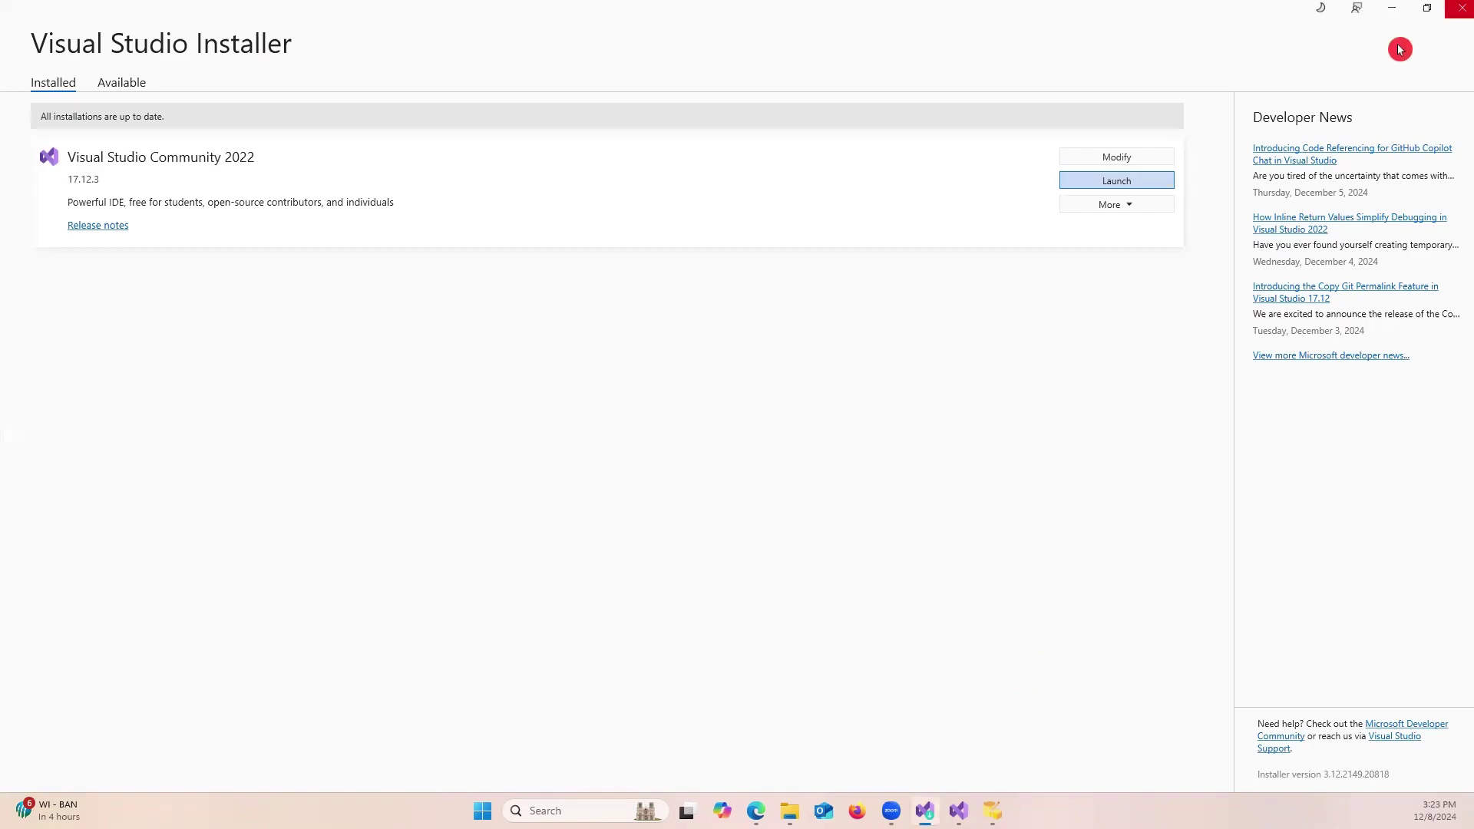
{"action": "left_click", "coordinate": [1461, 13]}
{"action": "left_click", "coordinate": [854, 513]}
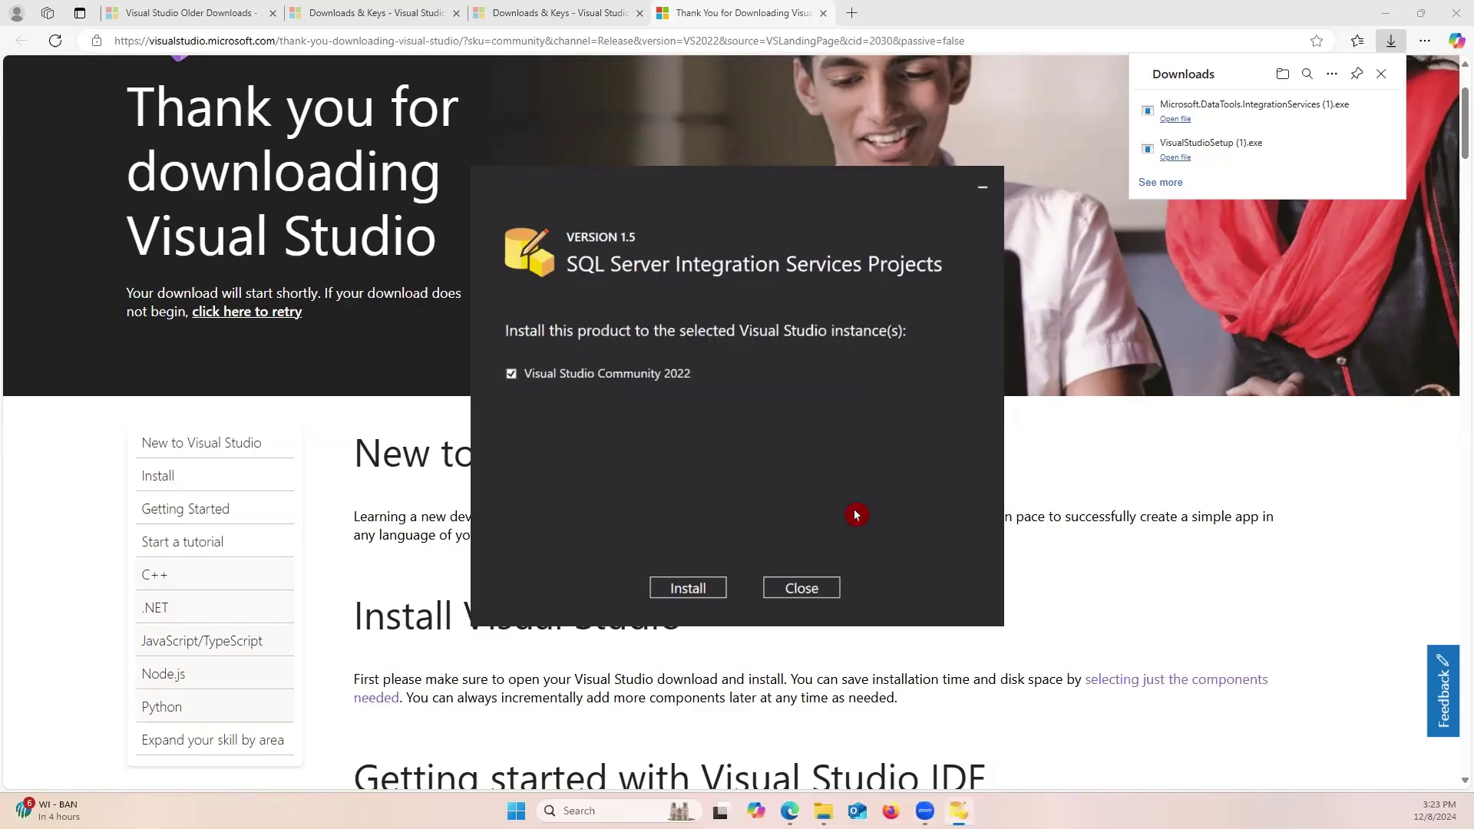
{"action": "left_click", "coordinate": [686, 589]}
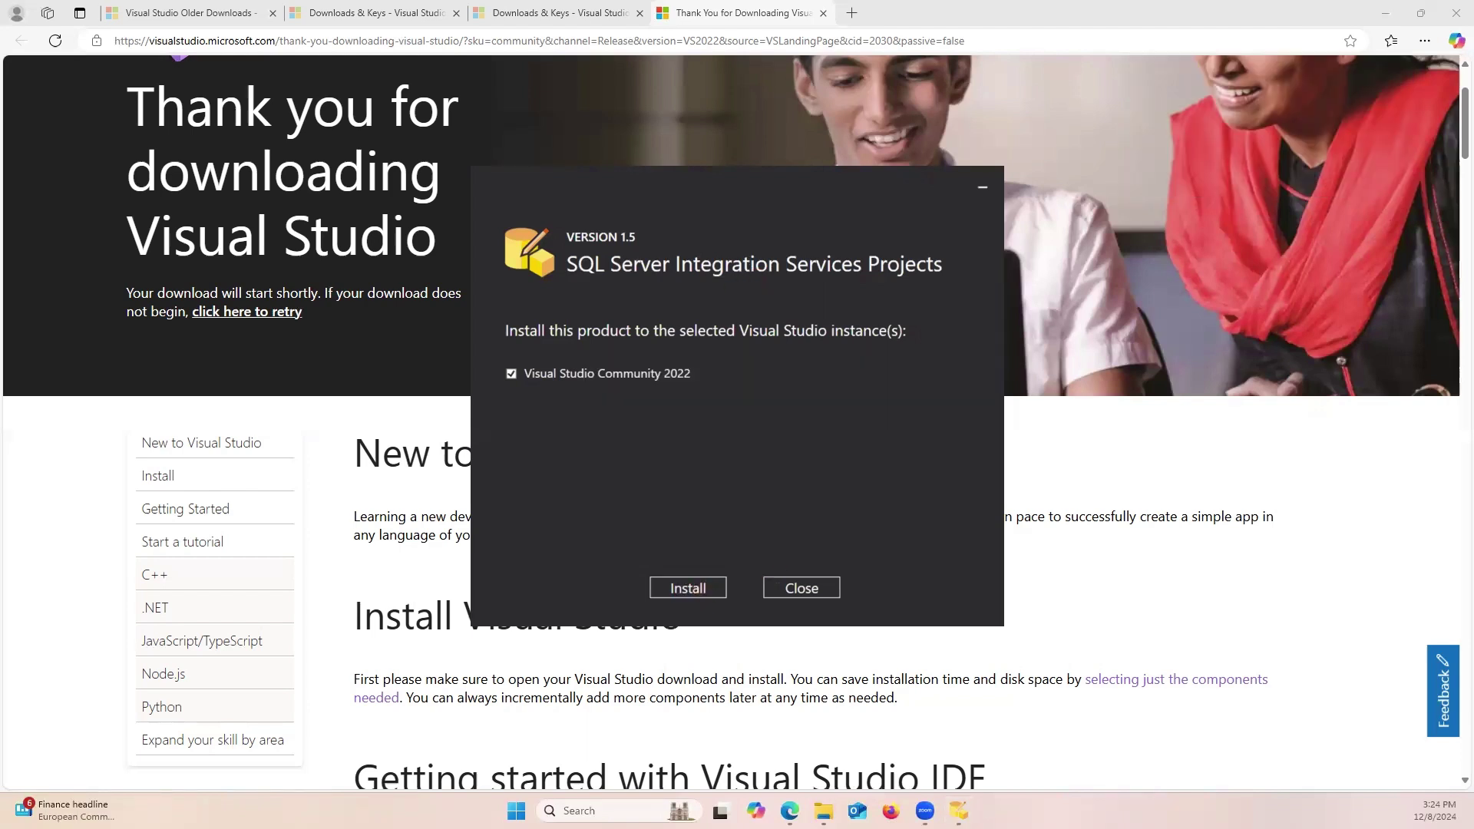
Step: End the PerfWatson2.exe background process in Task Manager and close Task Manager
{"action": "key", "text": "ctrl+shift+Escape"}
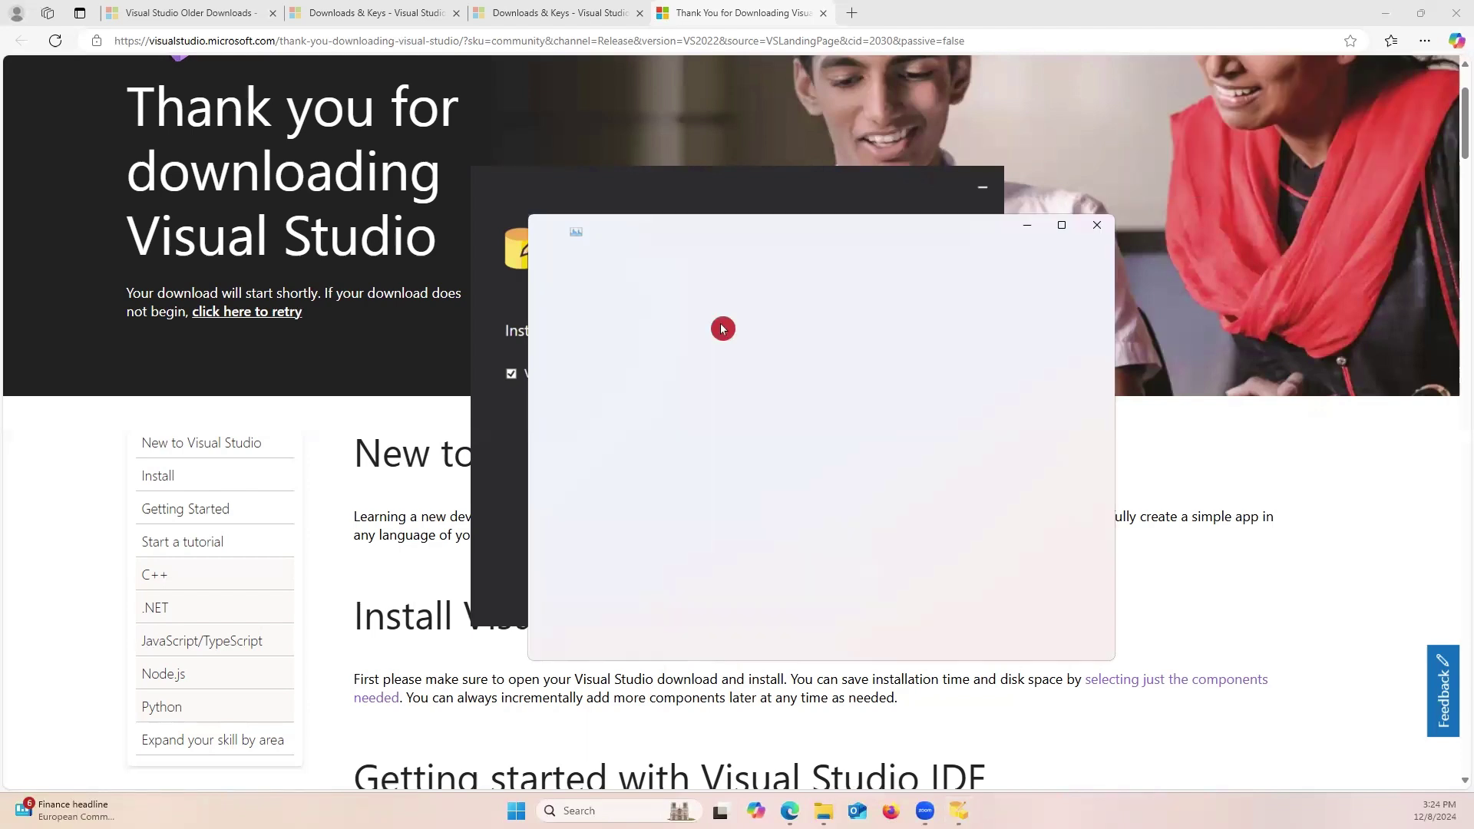
{"action": "left_click", "coordinate": [1058, 227]}
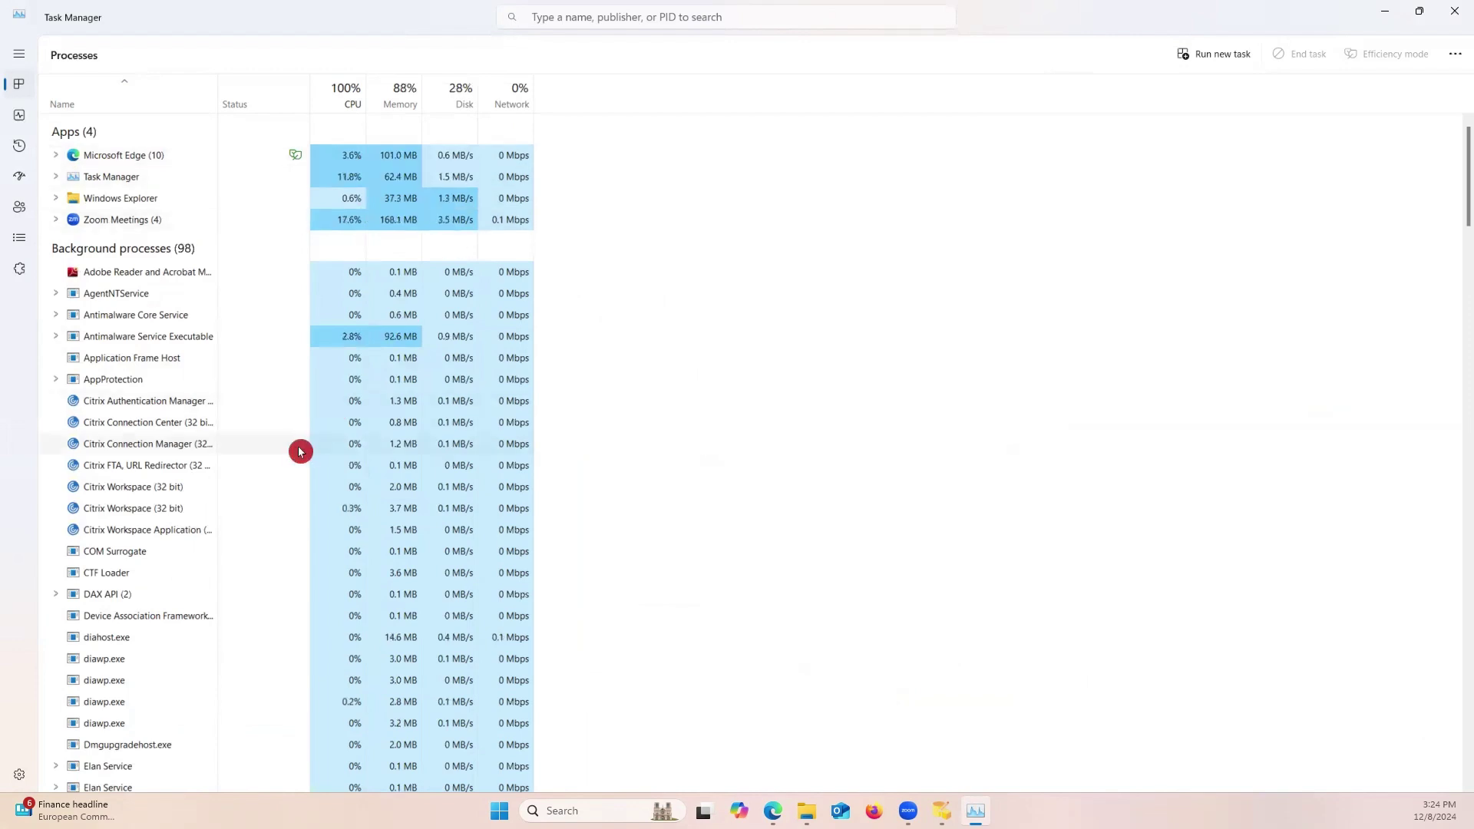
{"action": "scroll", "coordinate": [306, 401], "scroll_direction": "down", "scroll_amount": 10}
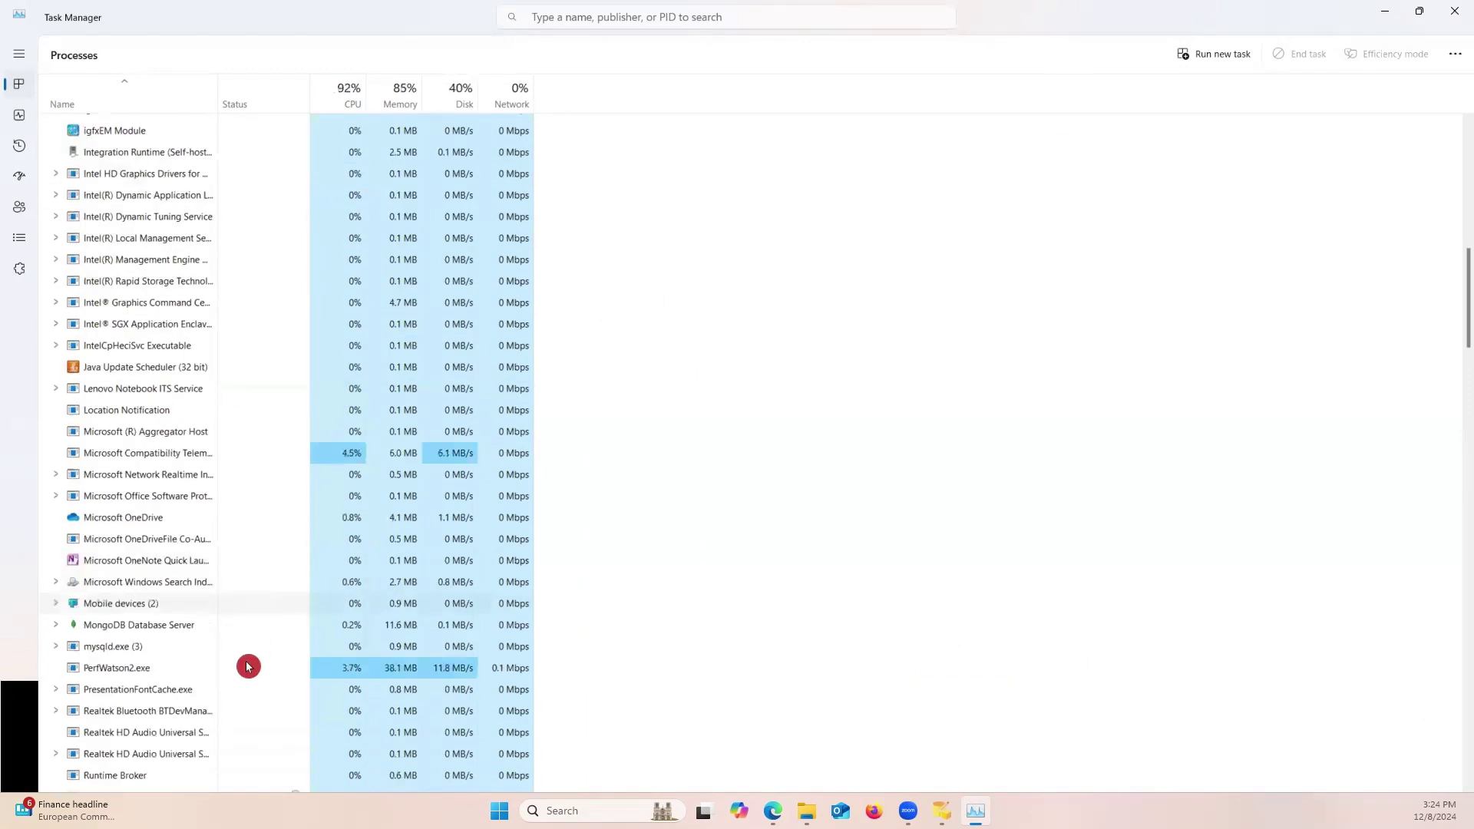
{"action": "left_click", "coordinate": [148, 670]}
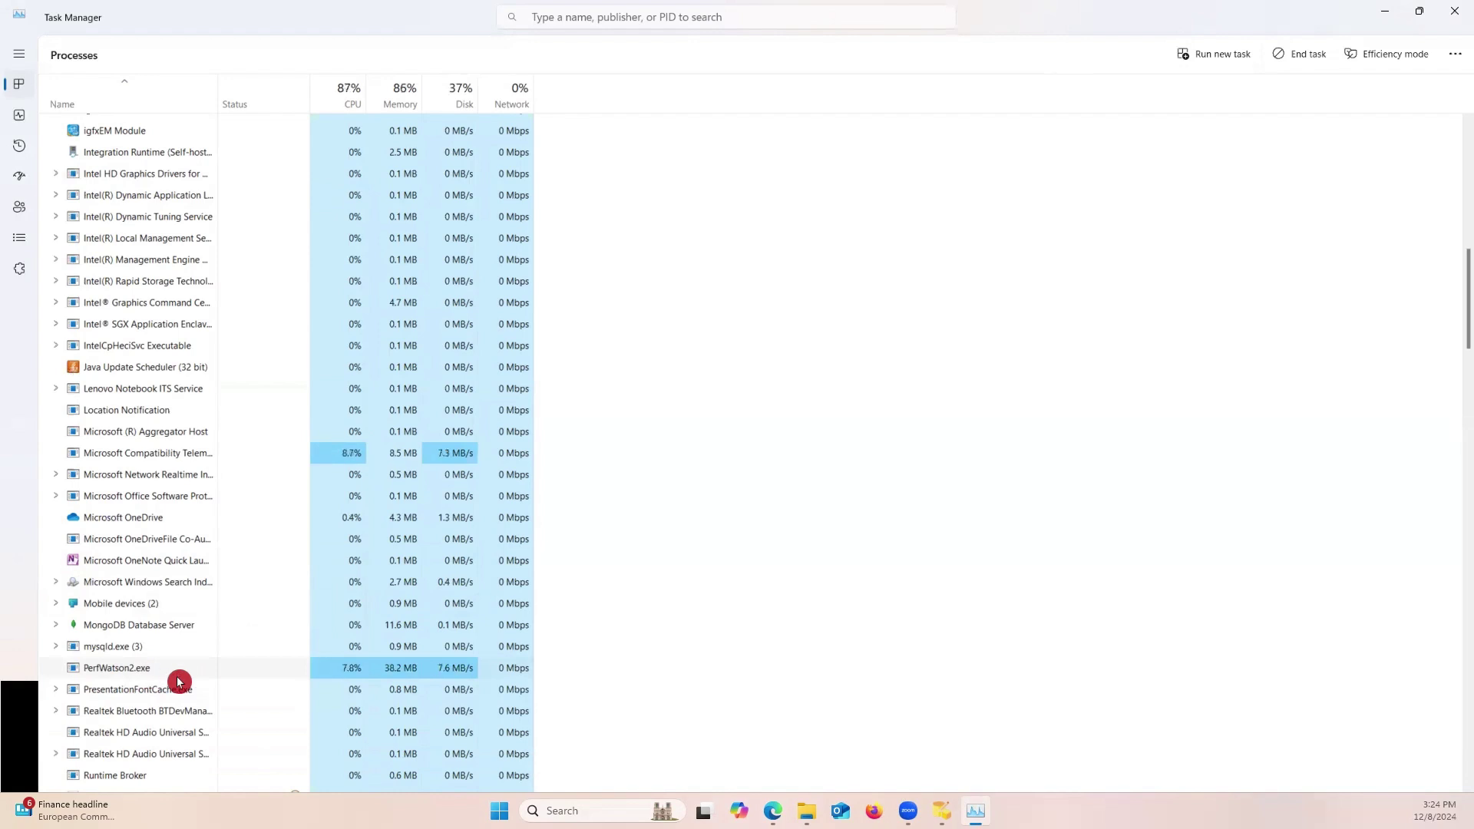
{"action": "right_click", "coordinate": [147, 673]}
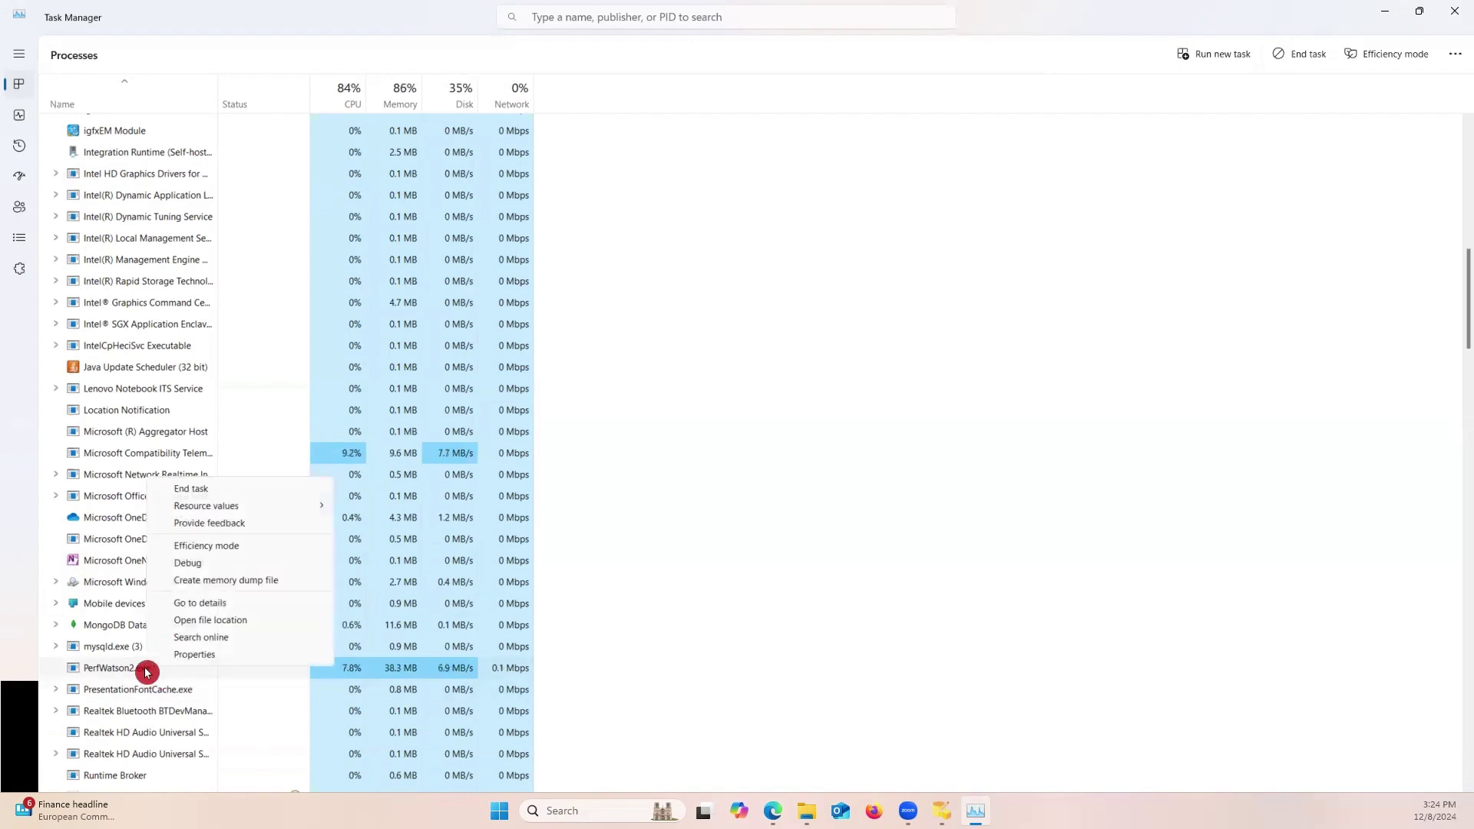
{"action": "left_click", "coordinate": [191, 492]}
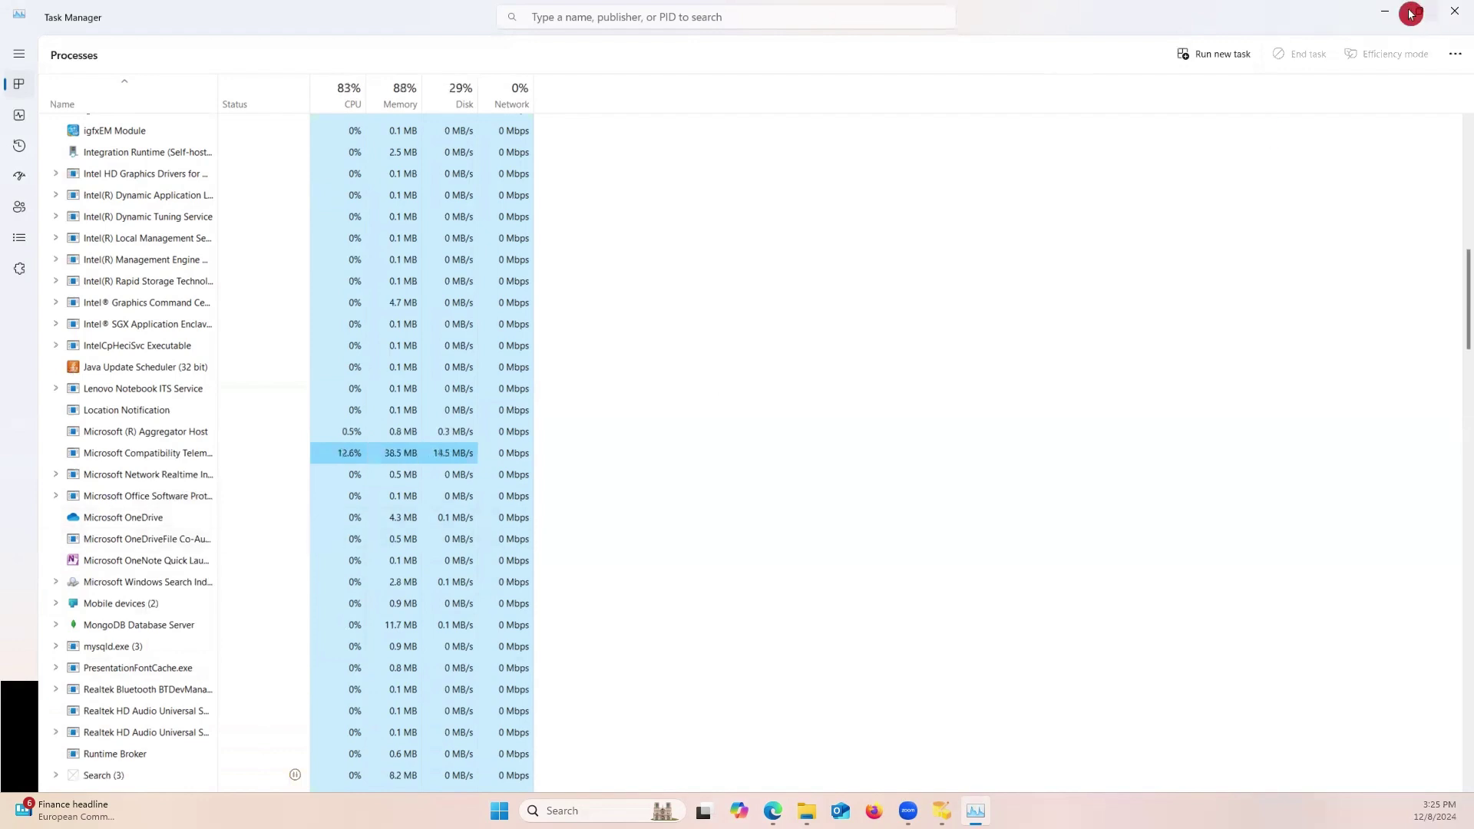
{"action": "left_click", "coordinate": [1460, 12]}
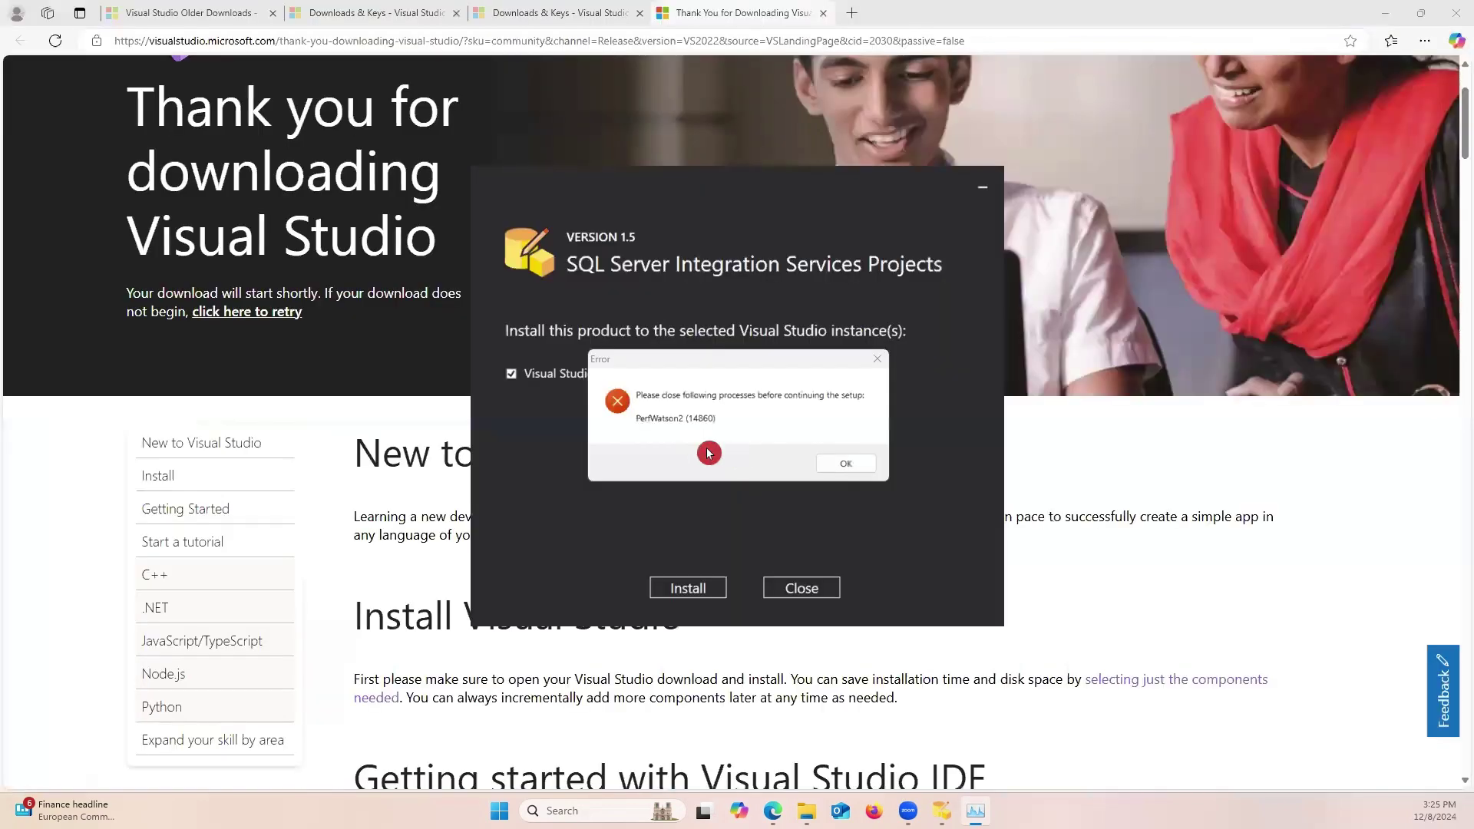
Step: Dismiss the setup error, install SQL Server Integration Services Projects to Visual Studio Community 2022 and close the setup
{"action": "left_click", "coordinate": [841, 461]}
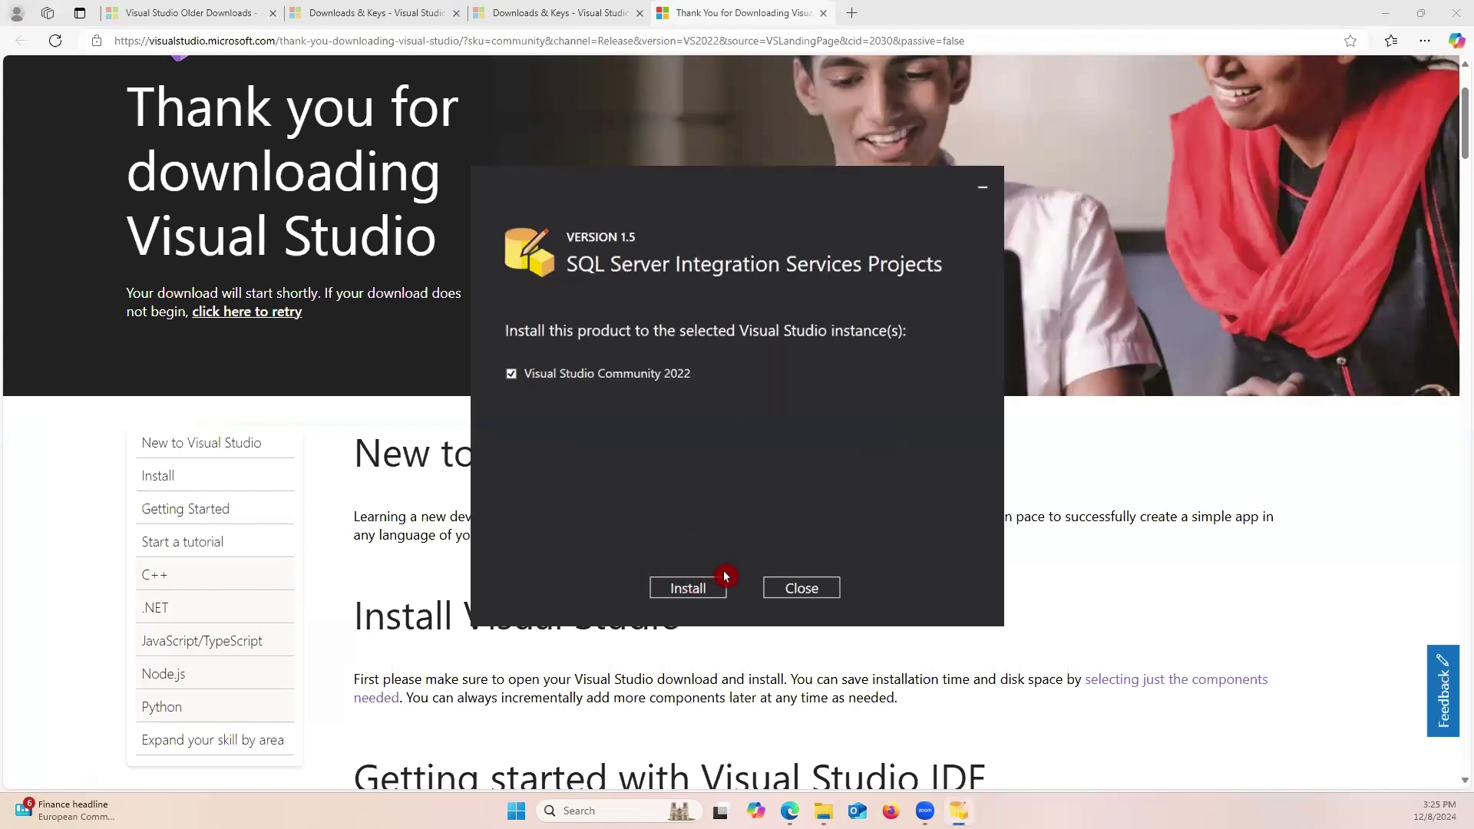
{"action": "left_click", "coordinate": [686, 588]}
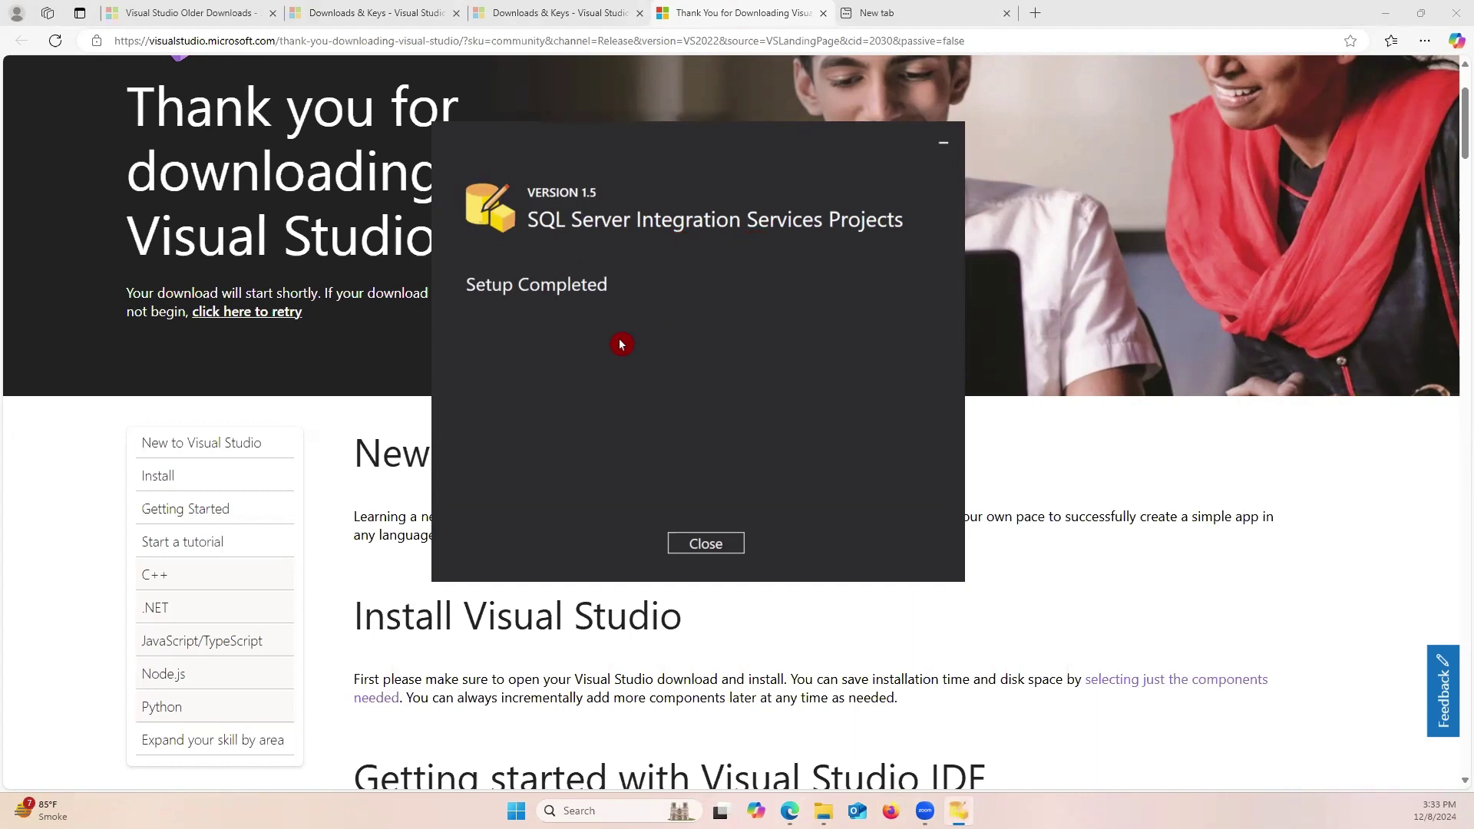
{"action": "left_click", "coordinate": [699, 545]}
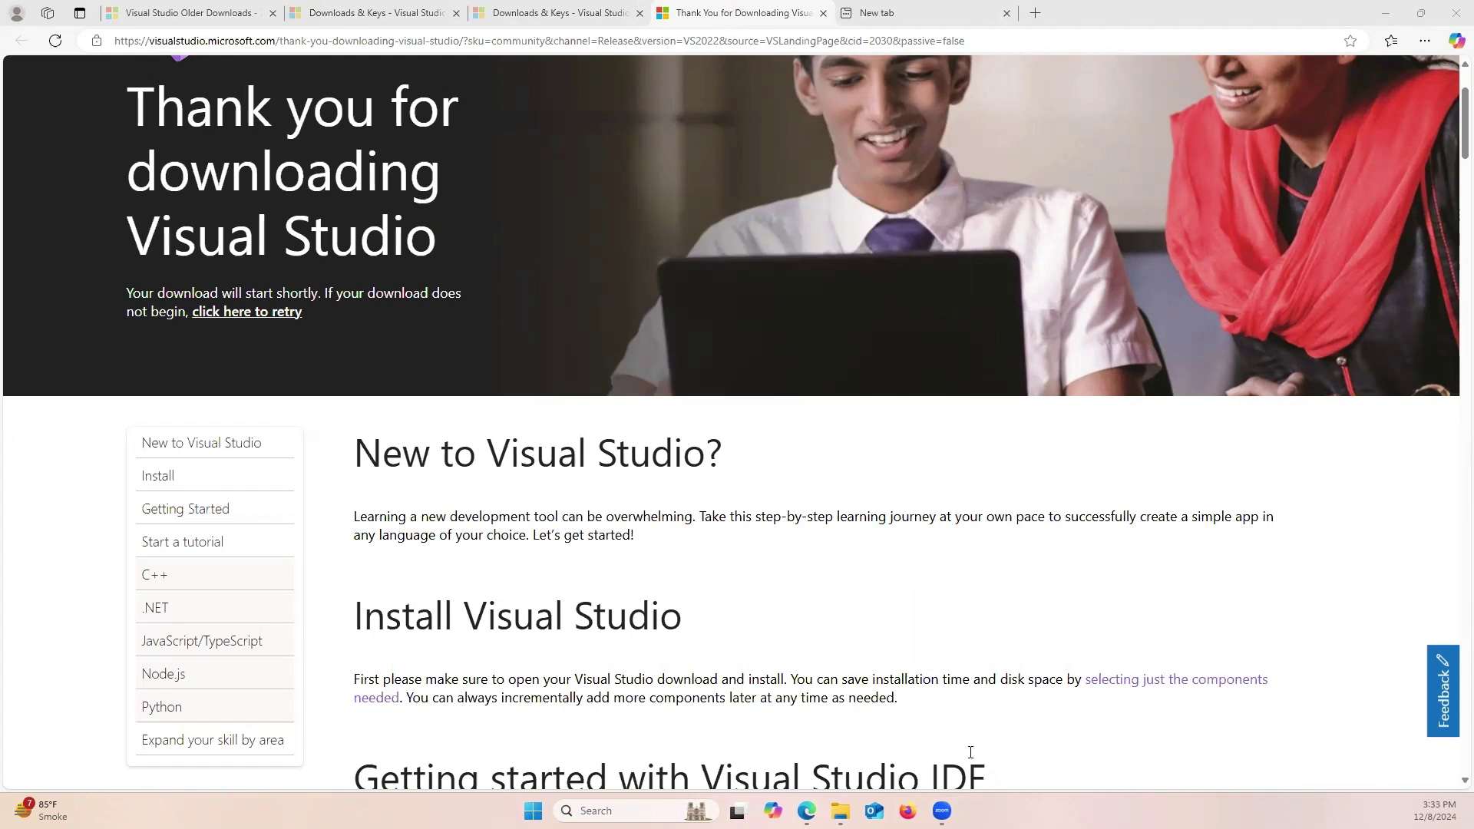
Step: Open Visual Studio 2022 and start creating a new project
{"action": "left_click", "coordinate": [534, 811]}
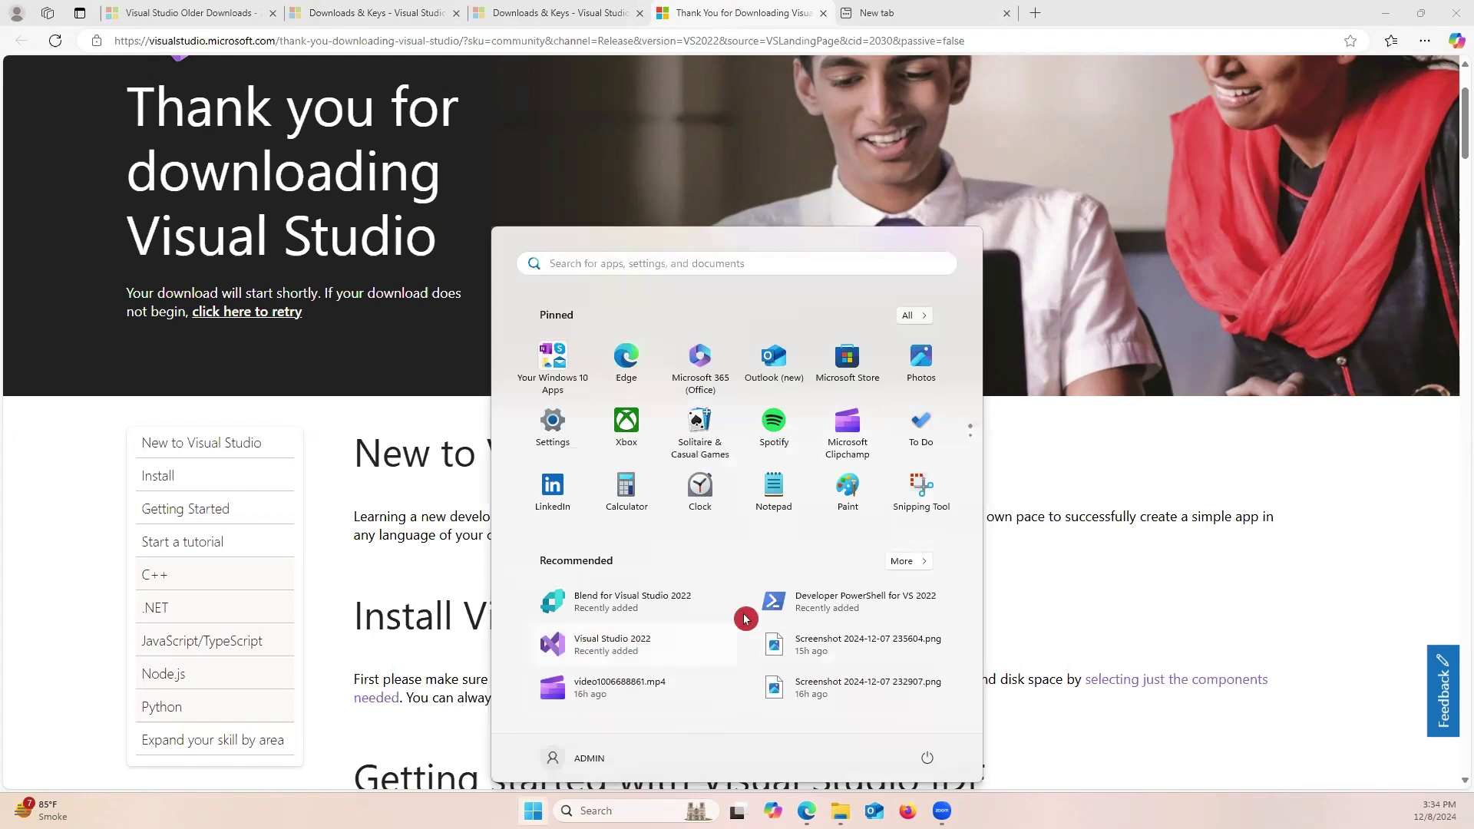
{"action": "left_click", "coordinate": [772, 467]}
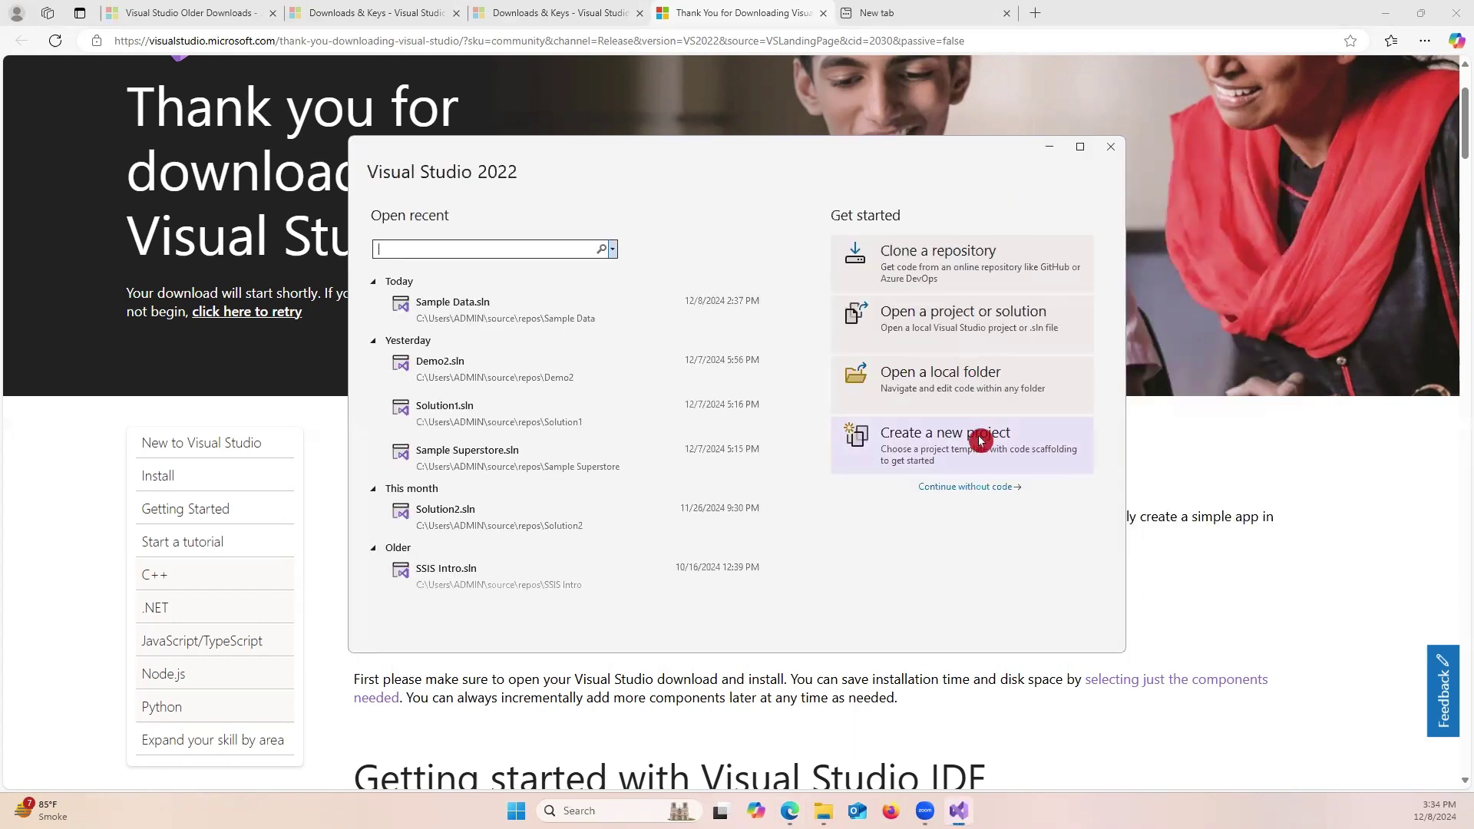
{"action": "left_click", "coordinate": [981, 440]}
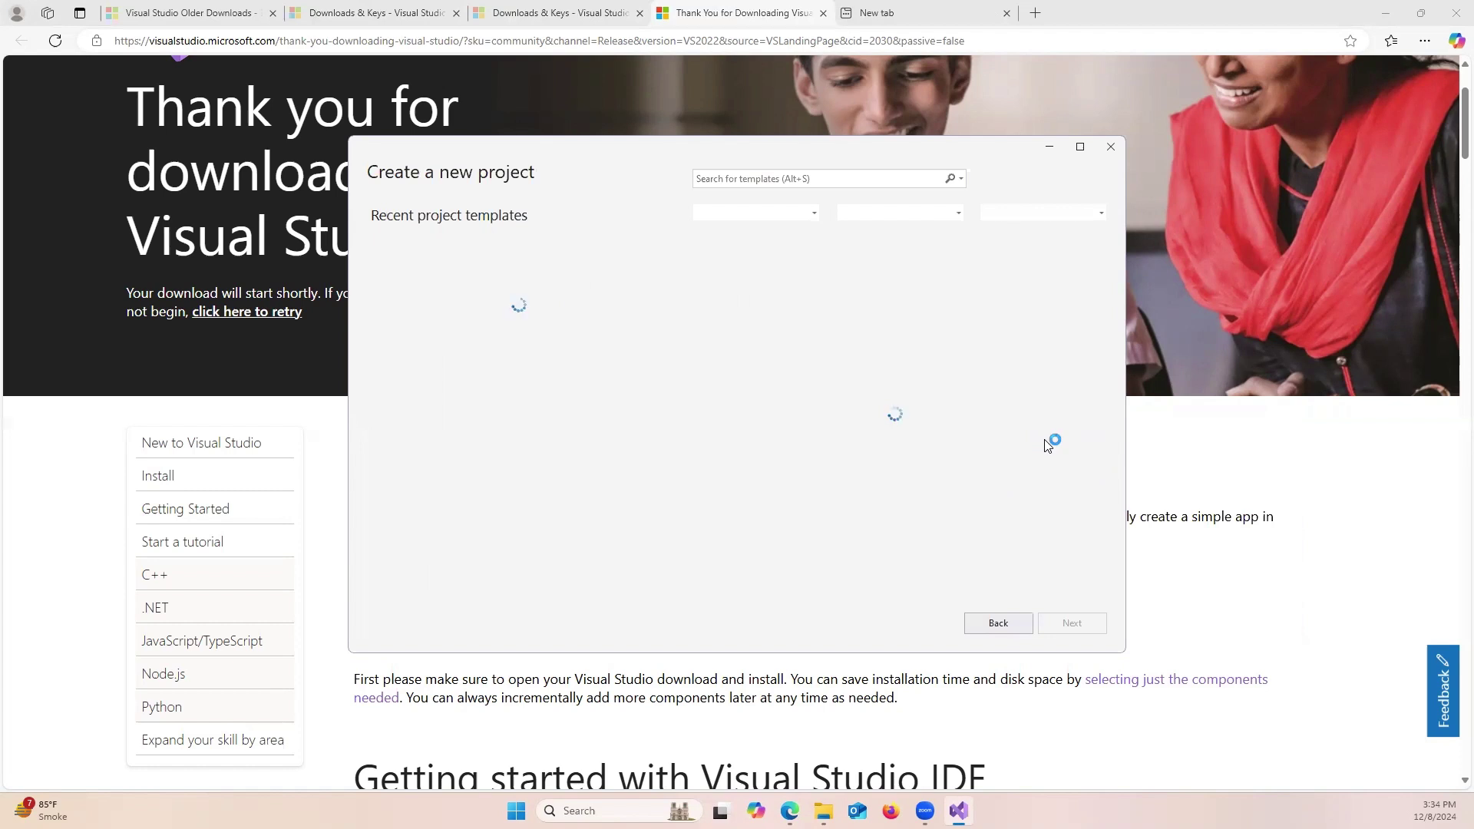
{"action": "left_click", "coordinate": [1046, 445]}
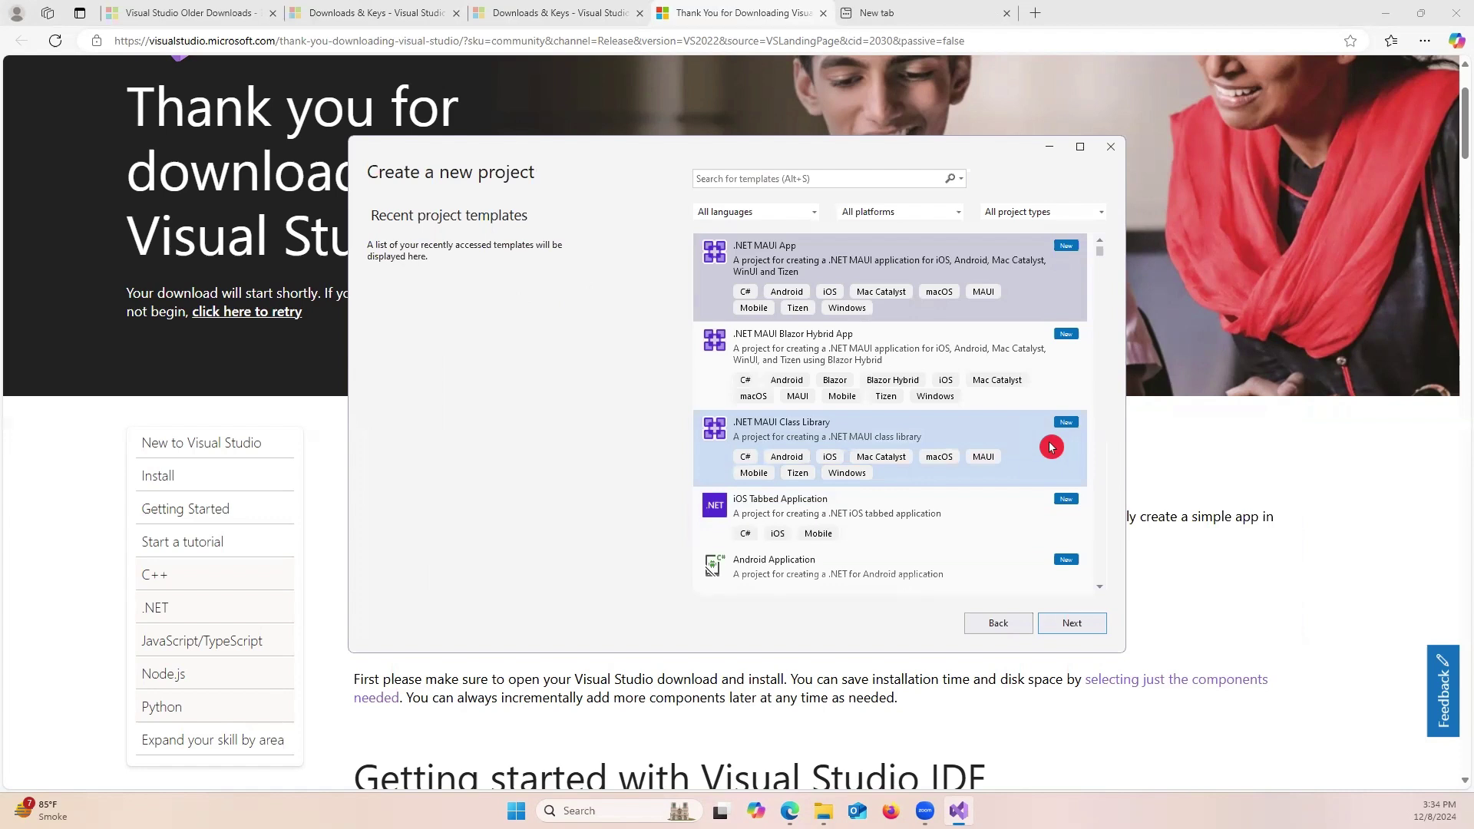
Step: Search the project templates for "int" and continue with the Integration Services Project template
{"action": "left_click", "coordinate": [768, 178]}
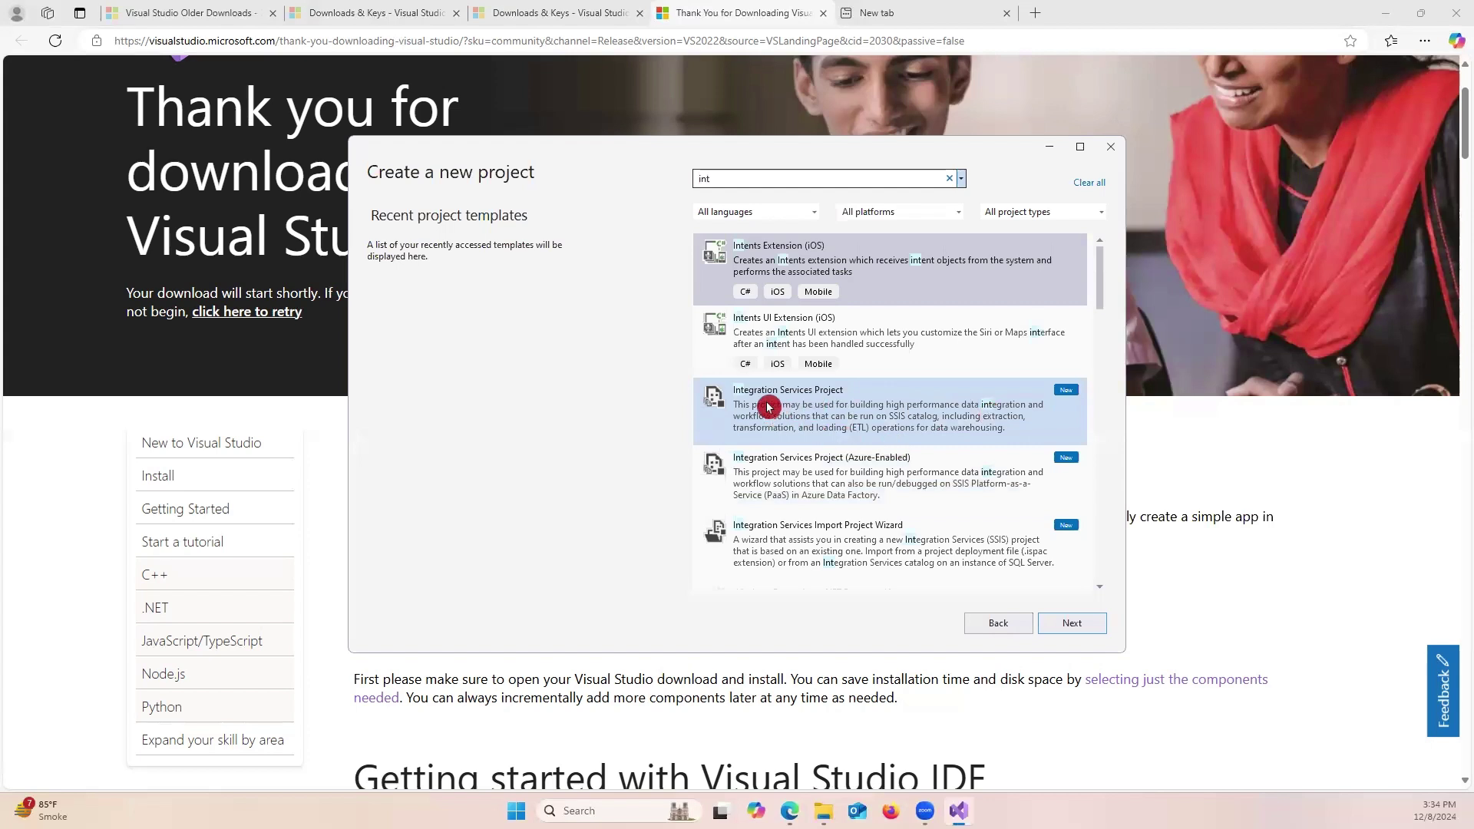
{"action": "left_click", "coordinate": [814, 400]}
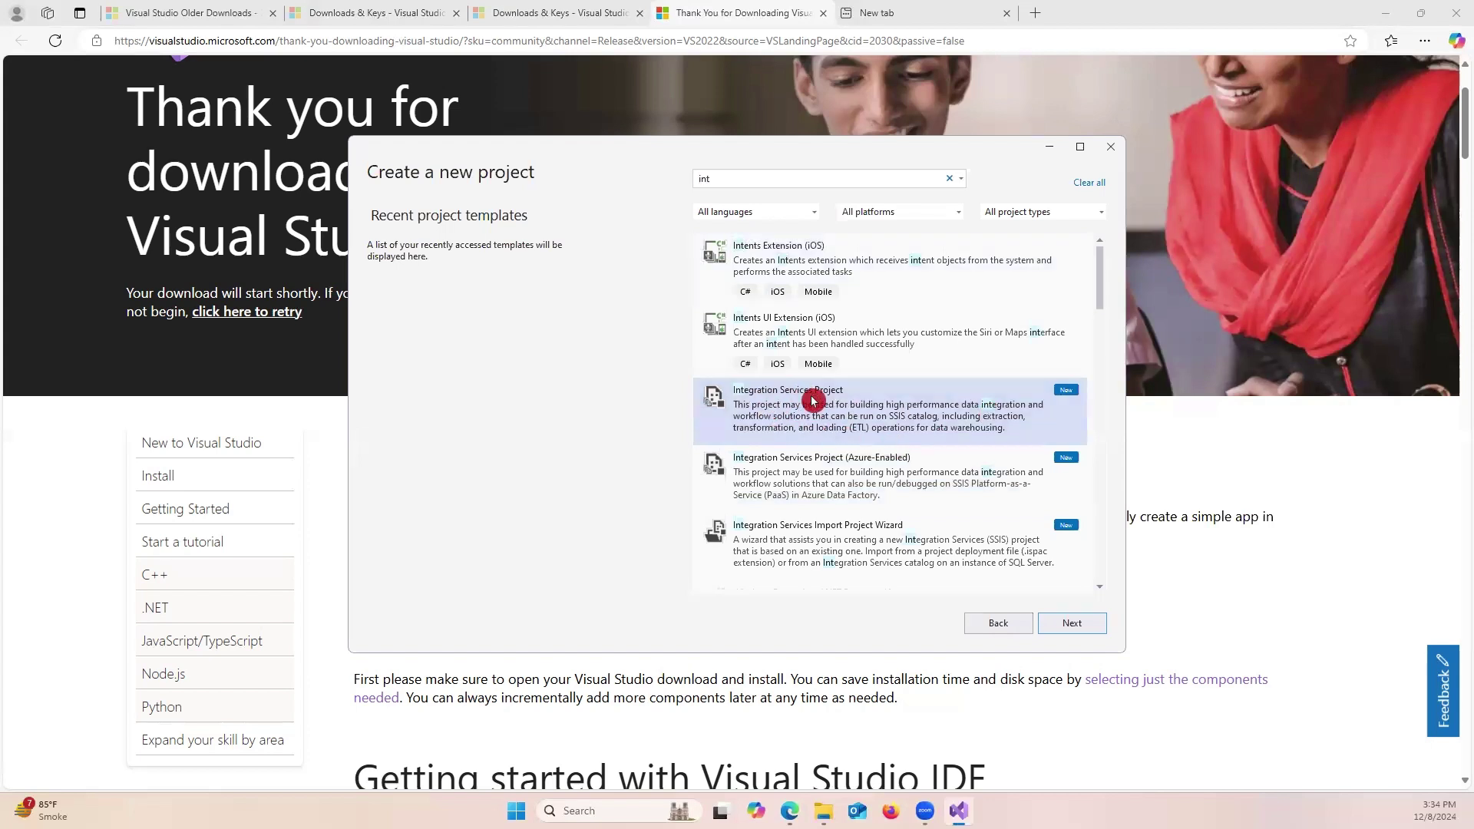
{"action": "left_click", "coordinate": [1067, 622]}
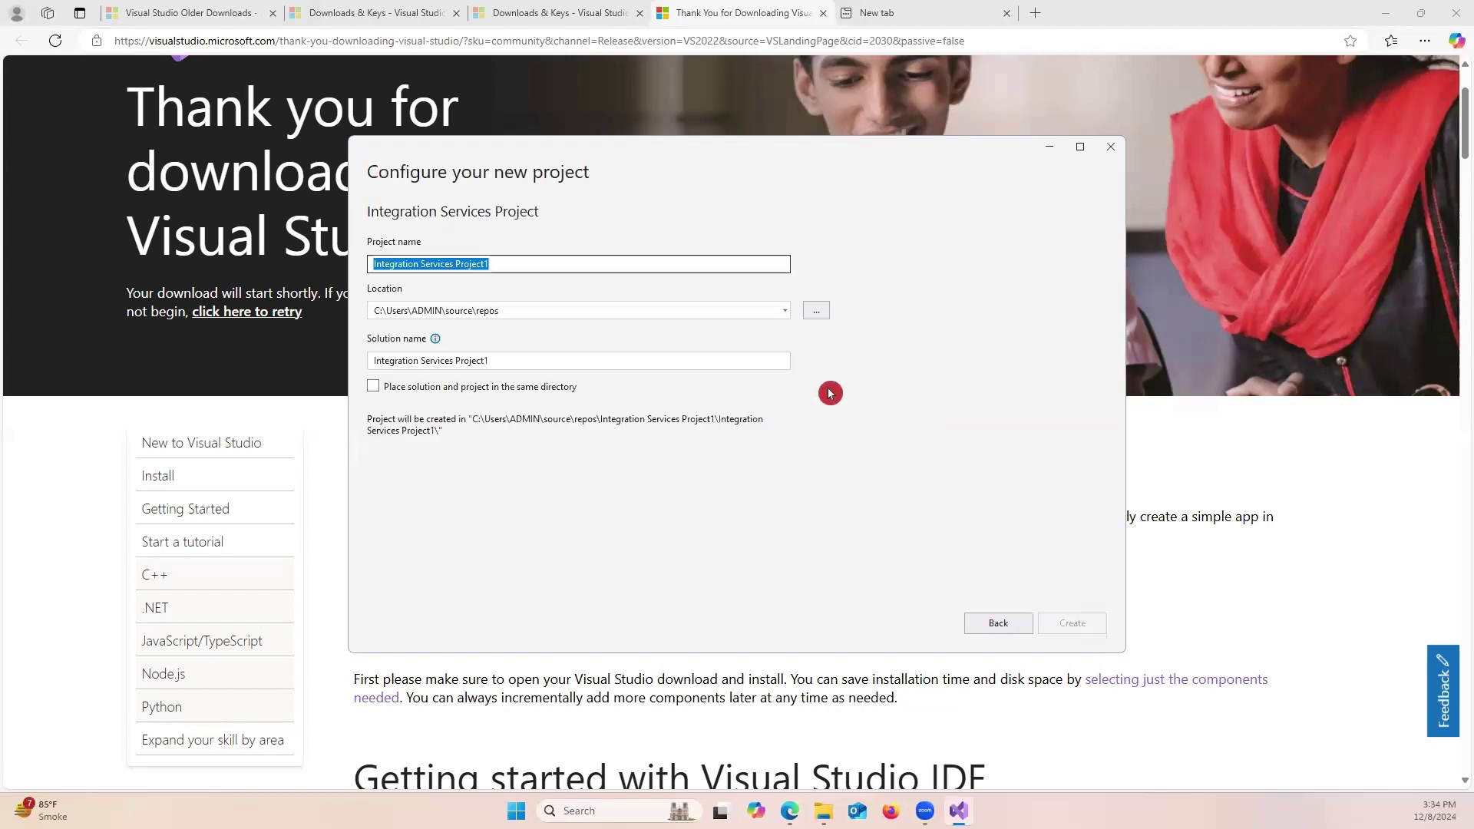
Step: Name both the Integration Services project and its solution demo1 and create the project in the default repos location
{"action": "left_click", "coordinate": [531, 262]}
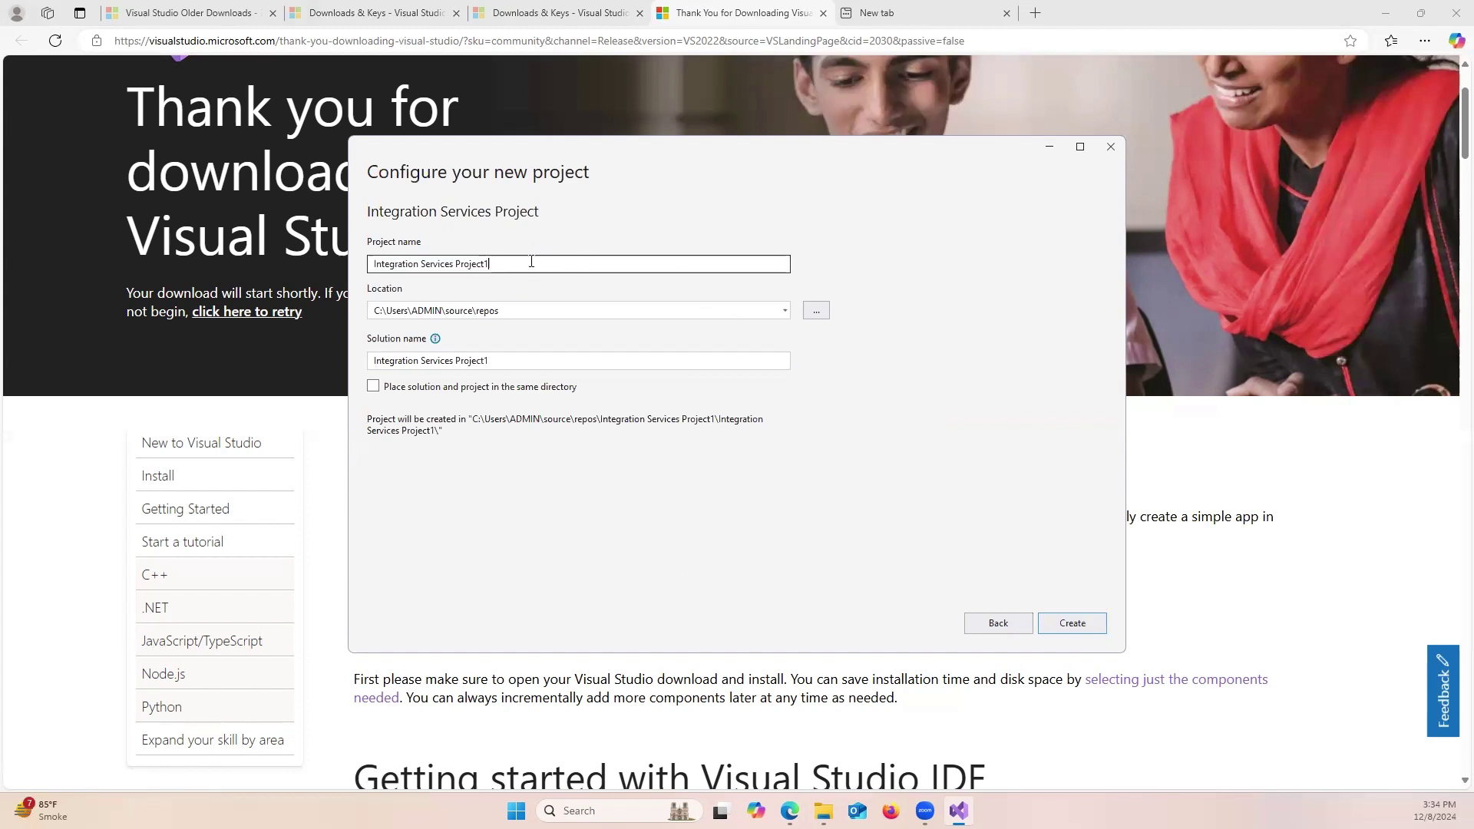
{"action": "left_click_drag", "start_coordinate": [516, 261], "coordinate": [357, 270]}
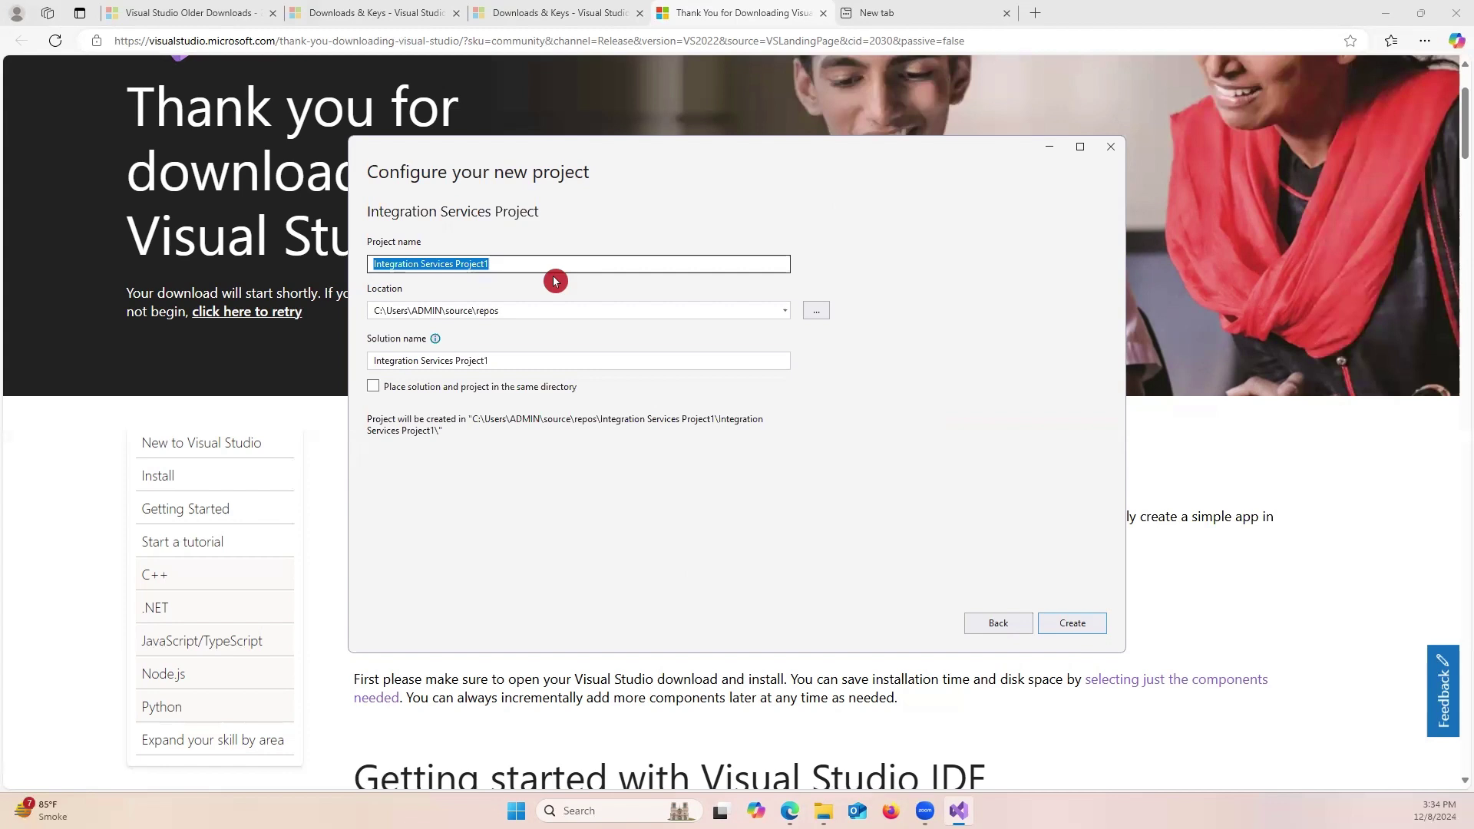
{"action": "type", "text": "demo"}
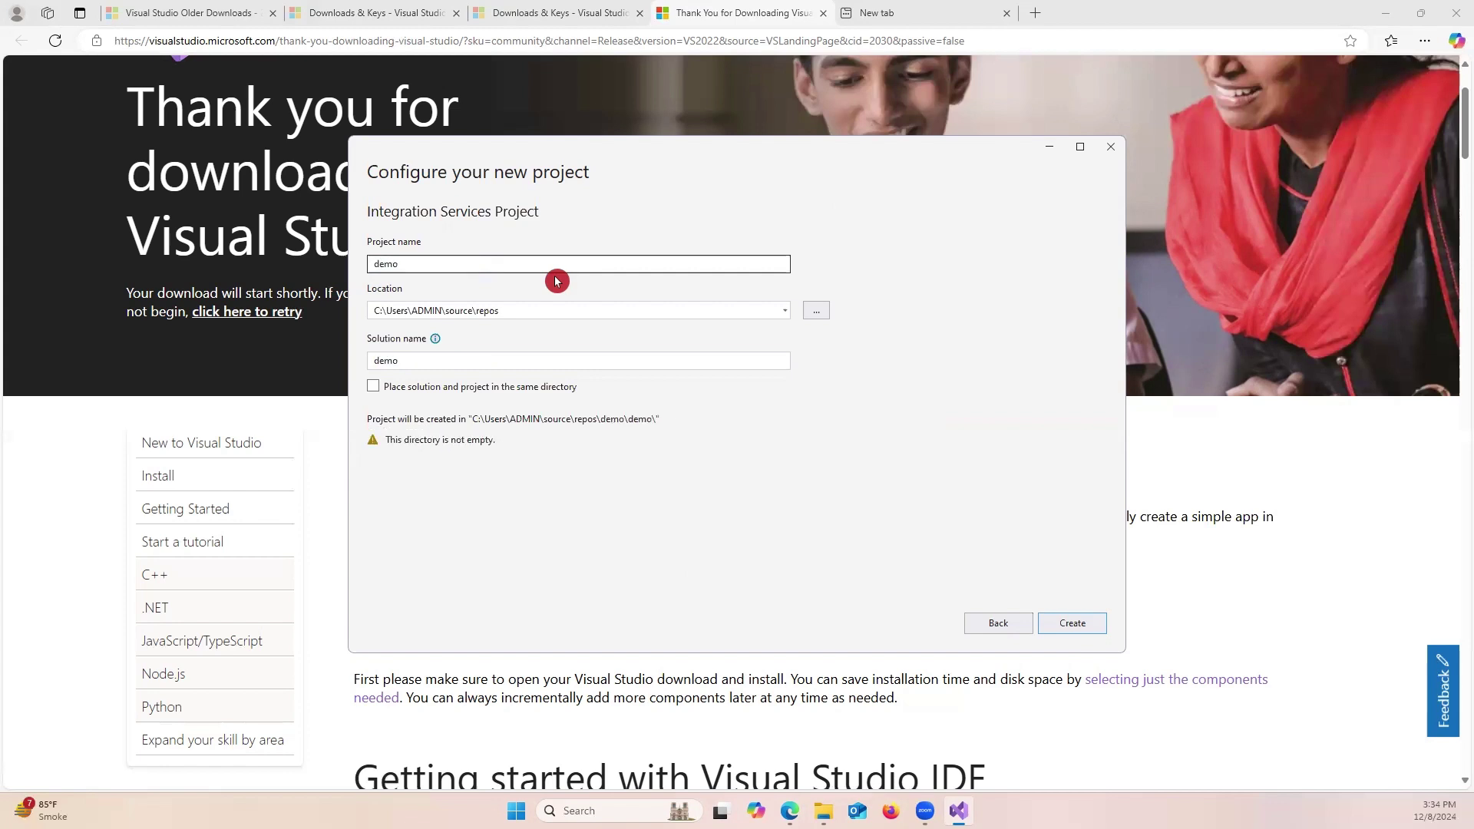
{"action": "left_click", "coordinate": [424, 363]}
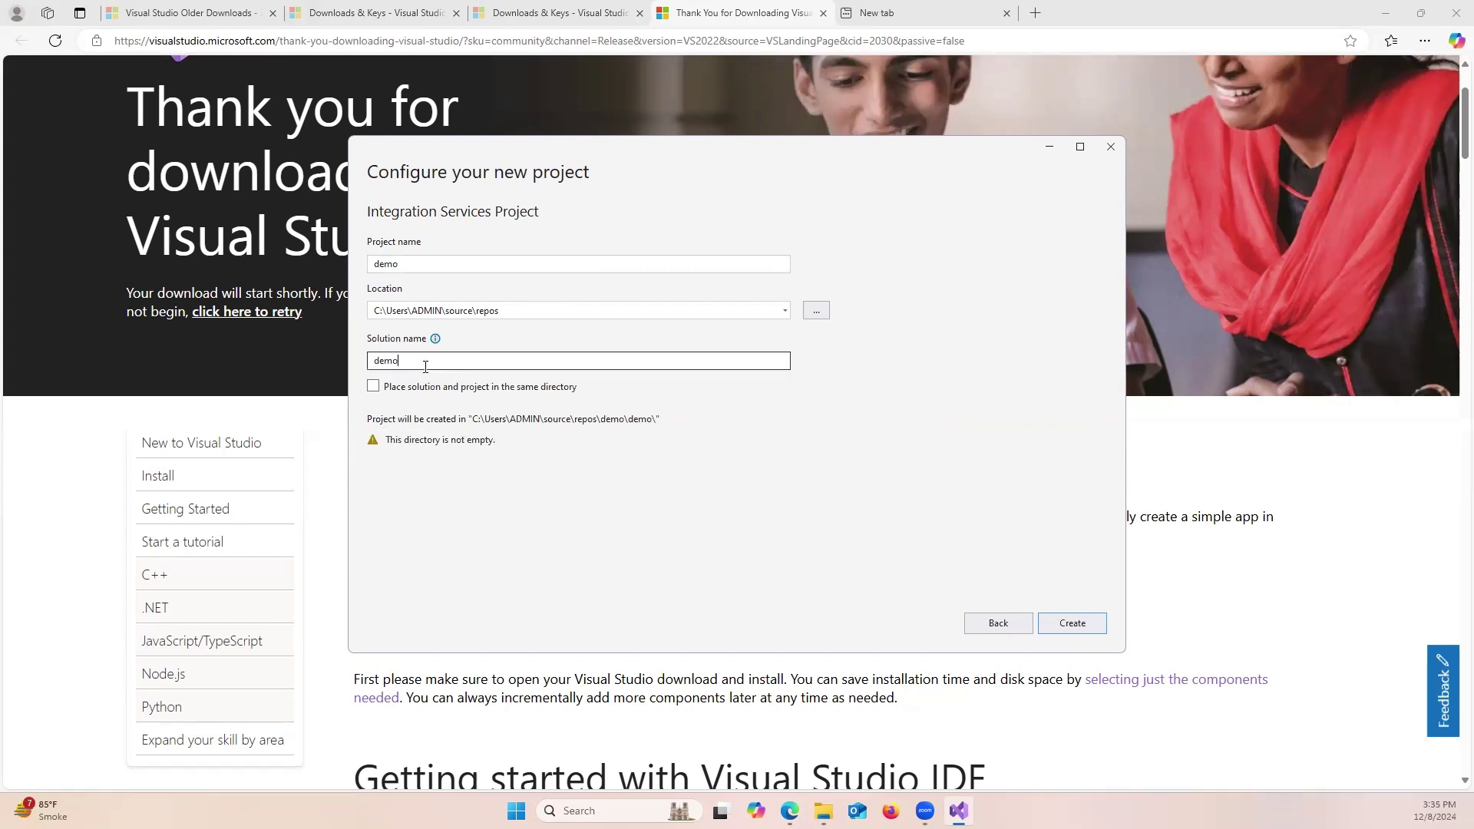
{"action": "left_click", "coordinate": [411, 268]}
{"action": "type", "text": "1"}
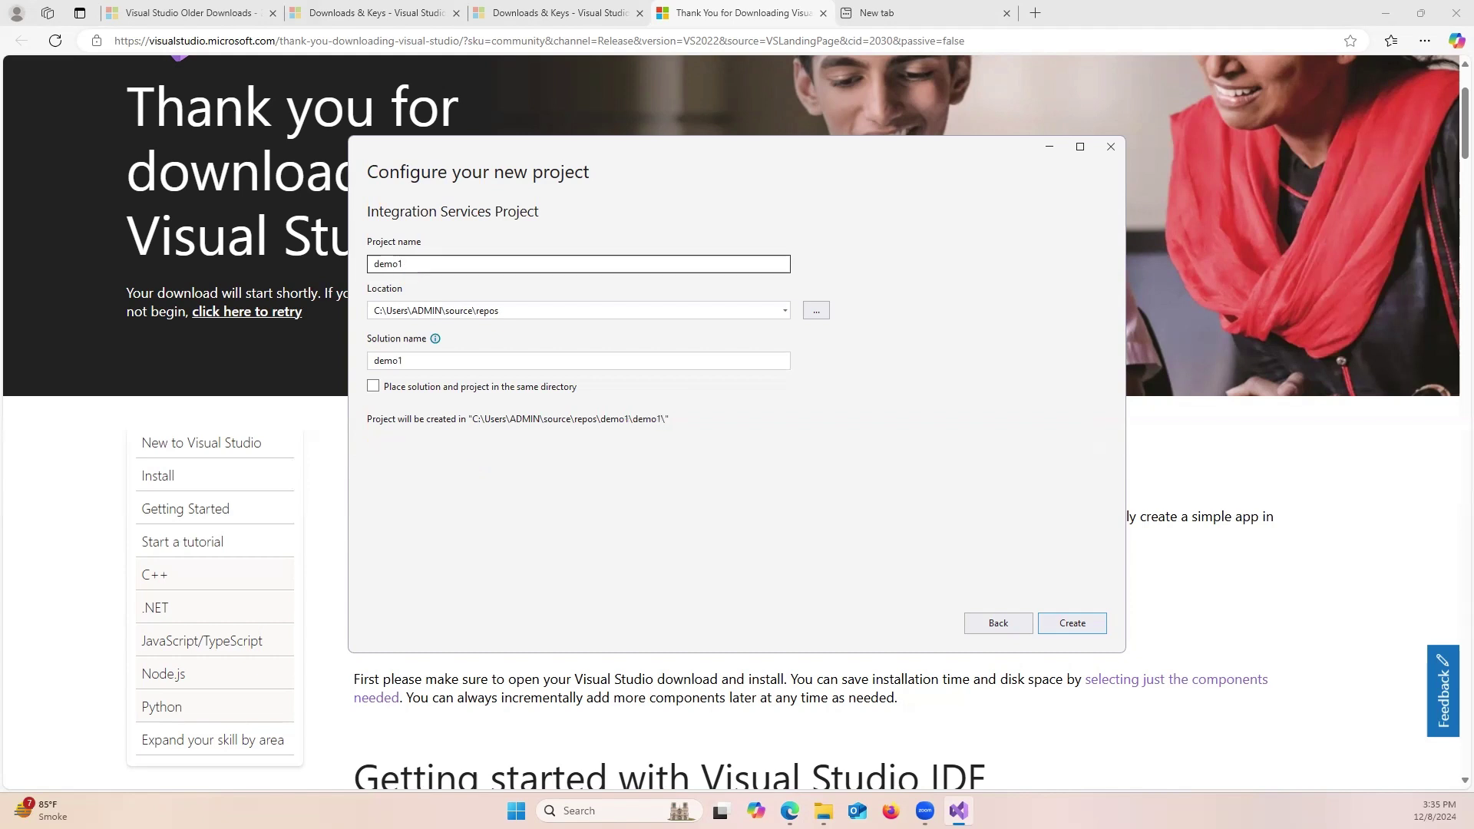
{"action": "left_click", "coordinate": [1073, 626]}
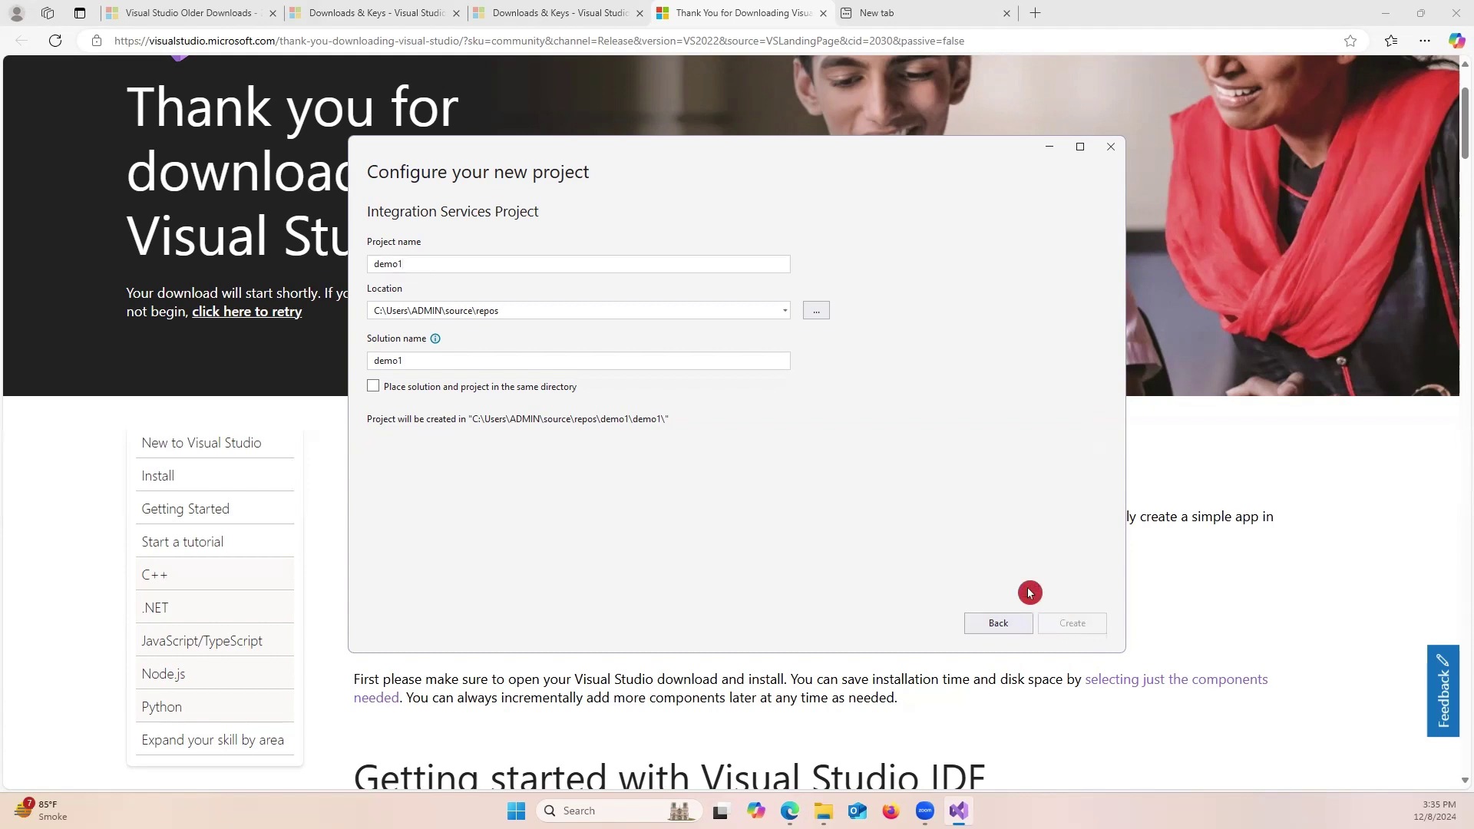
{"action": "left_click", "coordinate": [817, 424]}
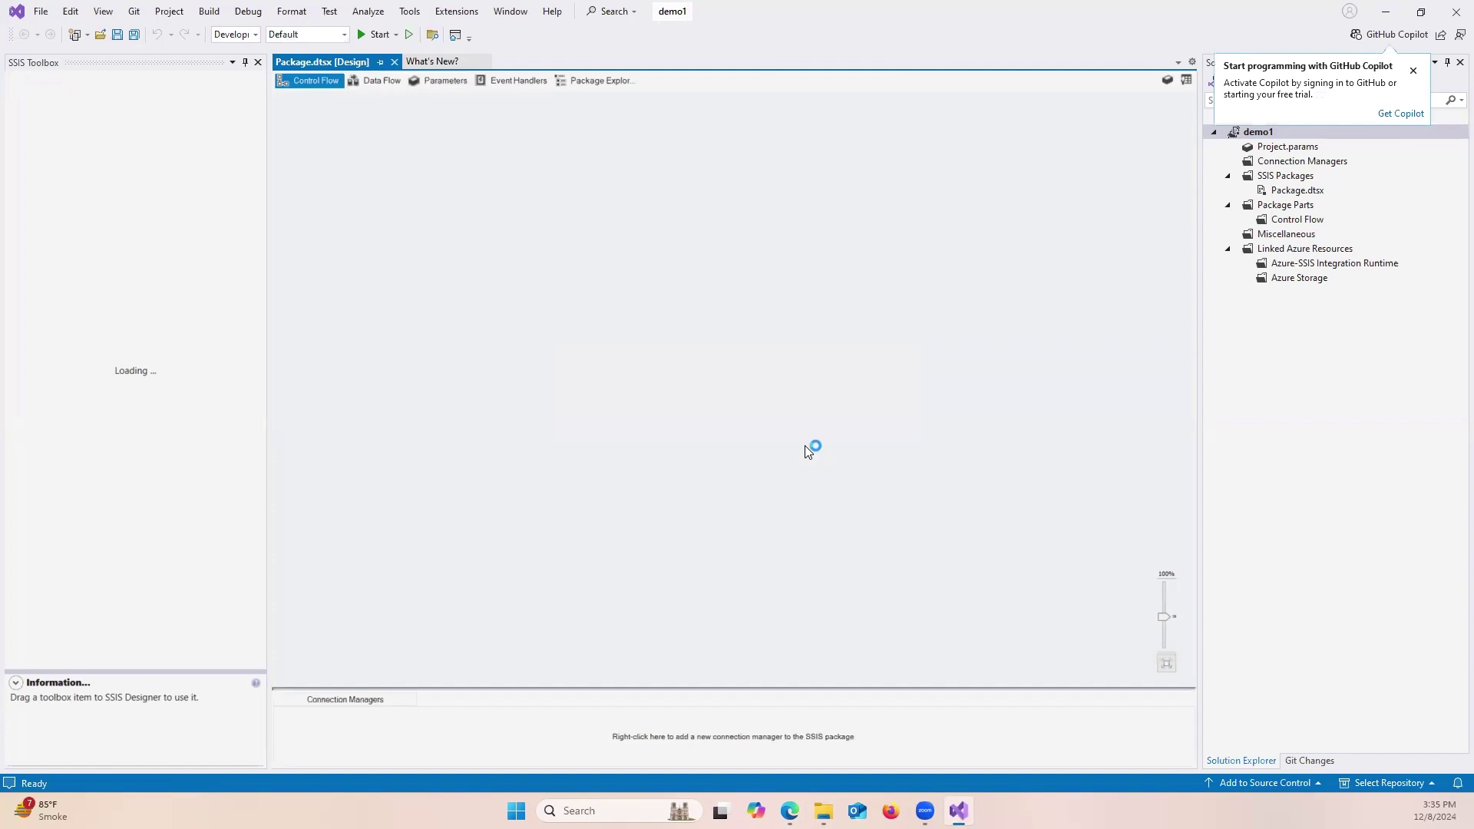
{"action": "left_click", "coordinate": [806, 447]}
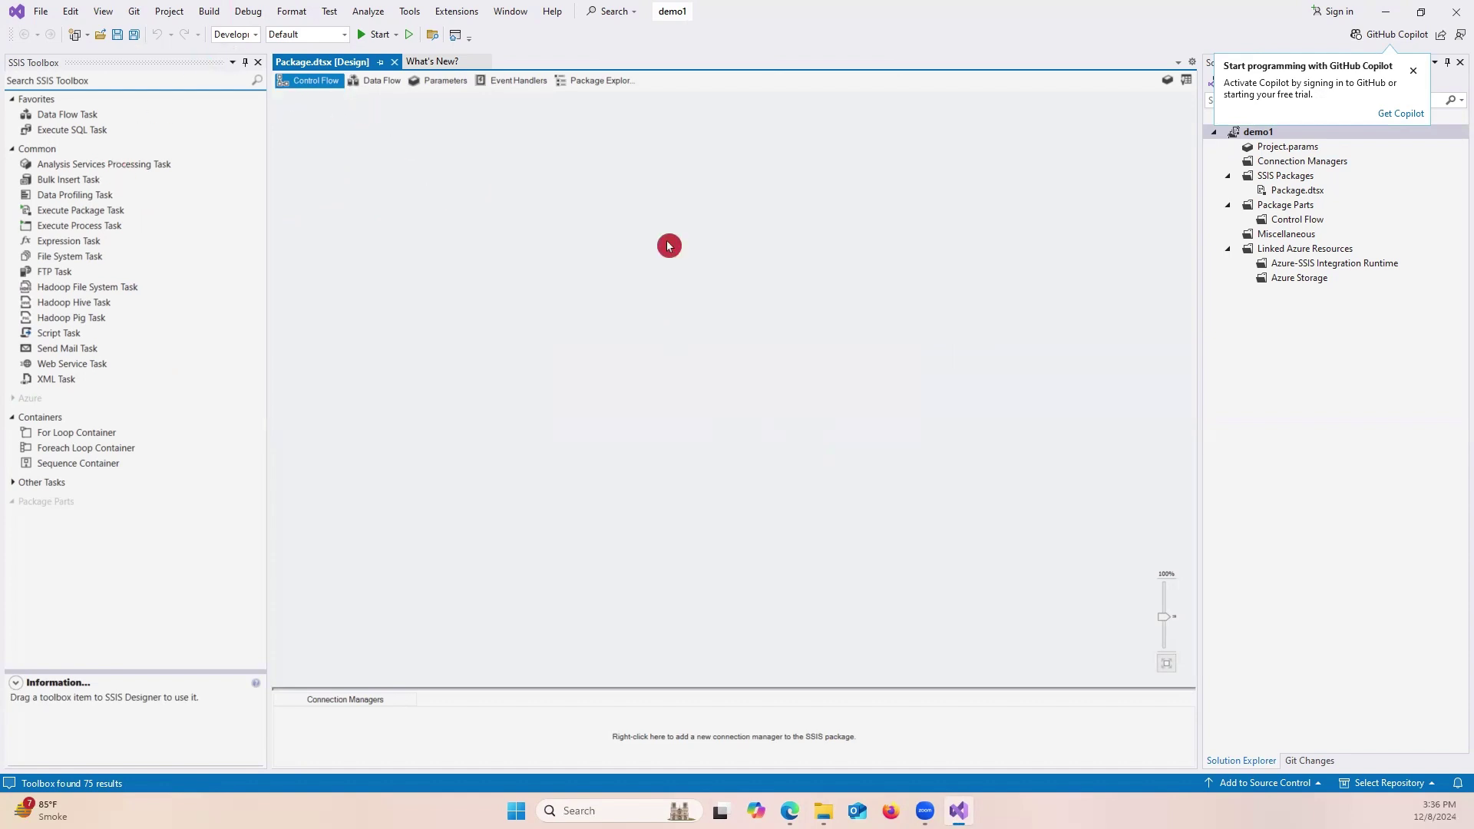
Step: Select the demo1 project node in the solution tree
{"action": "left_click", "coordinate": [1260, 135]}
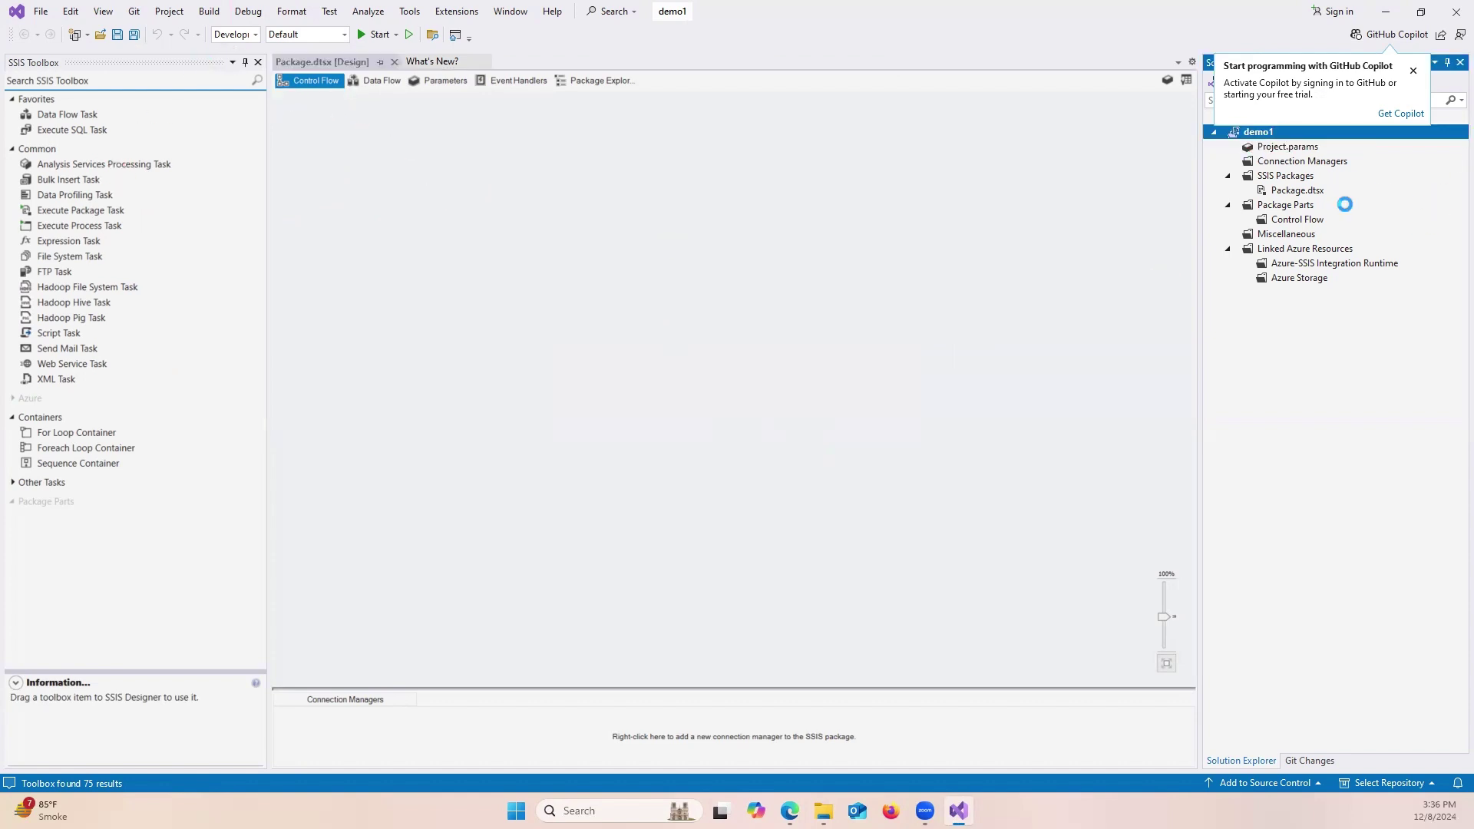